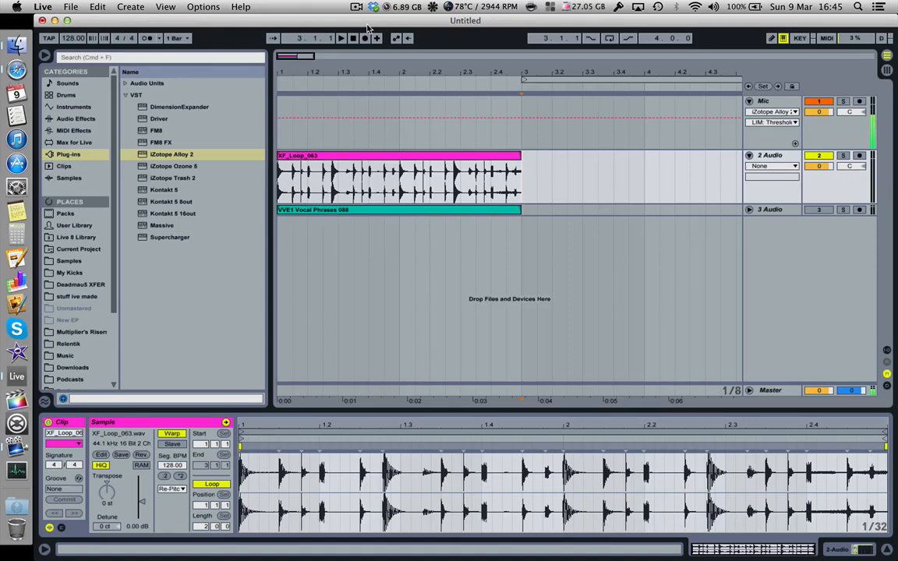
Step: Play the XF_Loop_063 clip on track 2 from the start of the arrangement to hear the loop
click(385, 155)
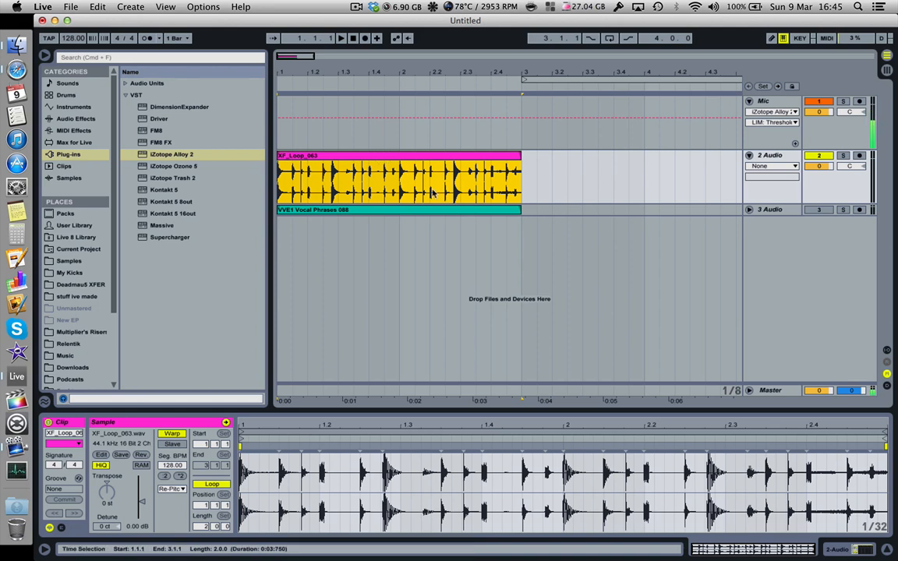
click(277, 172)
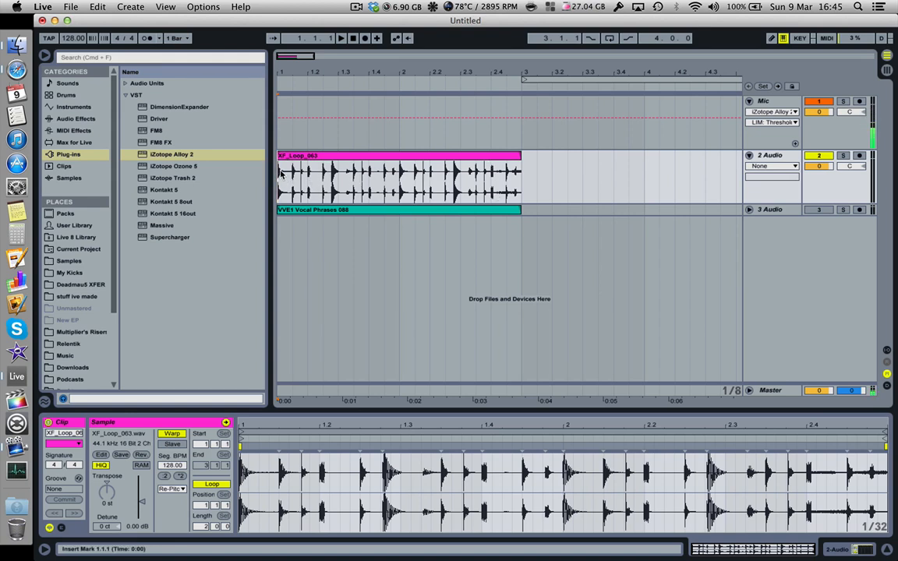
key(space)
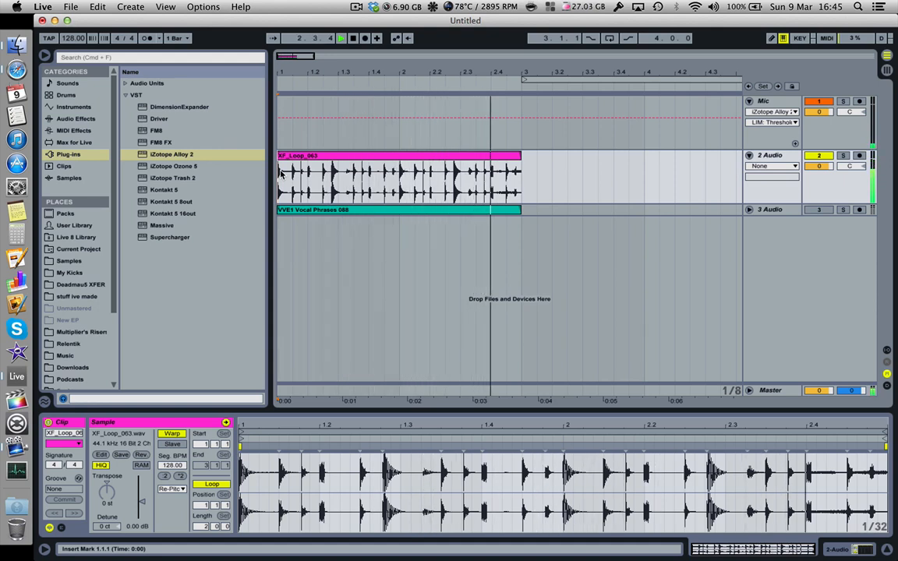
key(space)
Step: Slice the XF_Loop_063 audio clip to a new MIDI track with one slice per Transient and the Built-in slicing preset
click(416, 156)
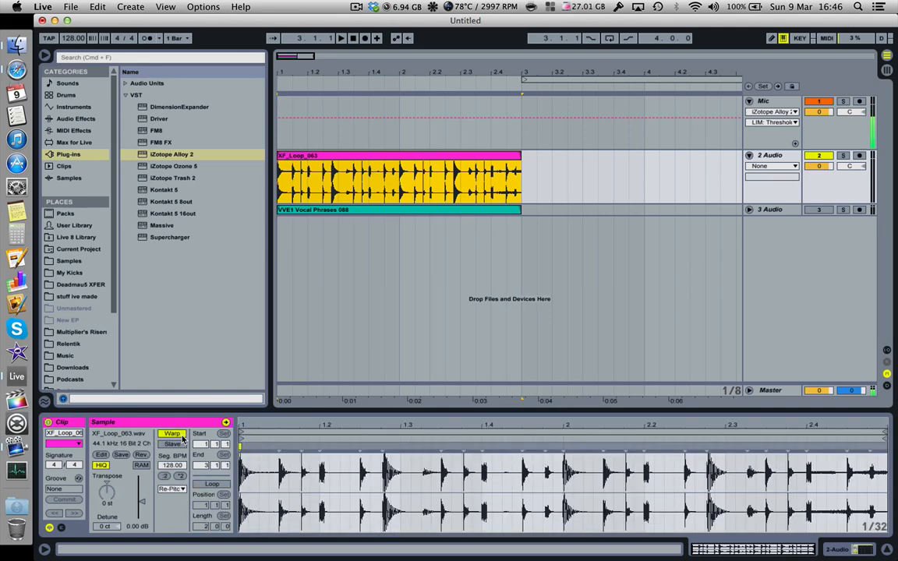
right_click(360, 156)
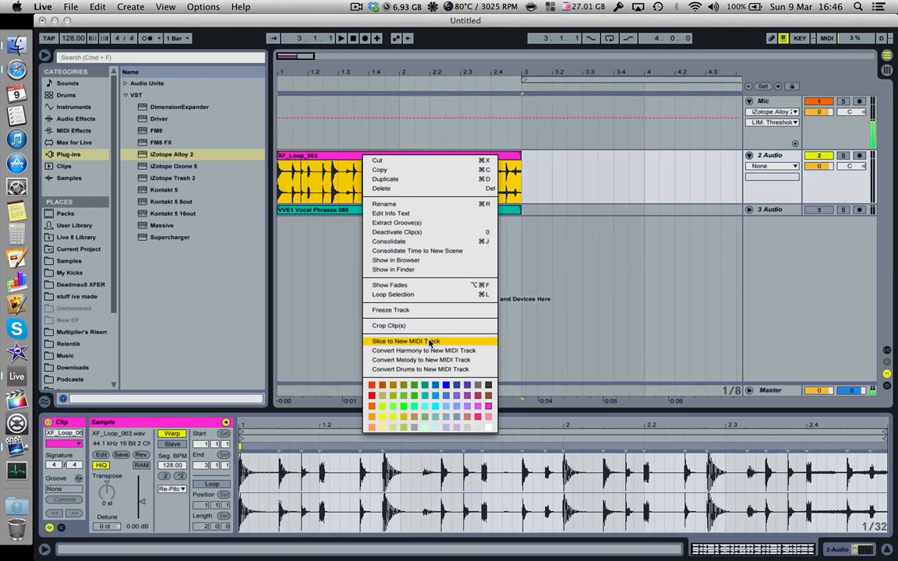
click(428, 343)
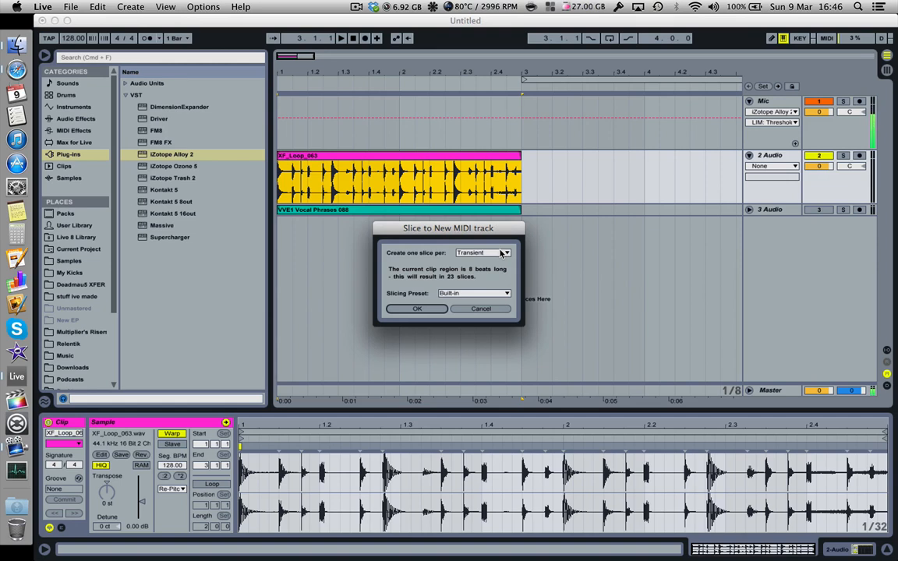
click(502, 254)
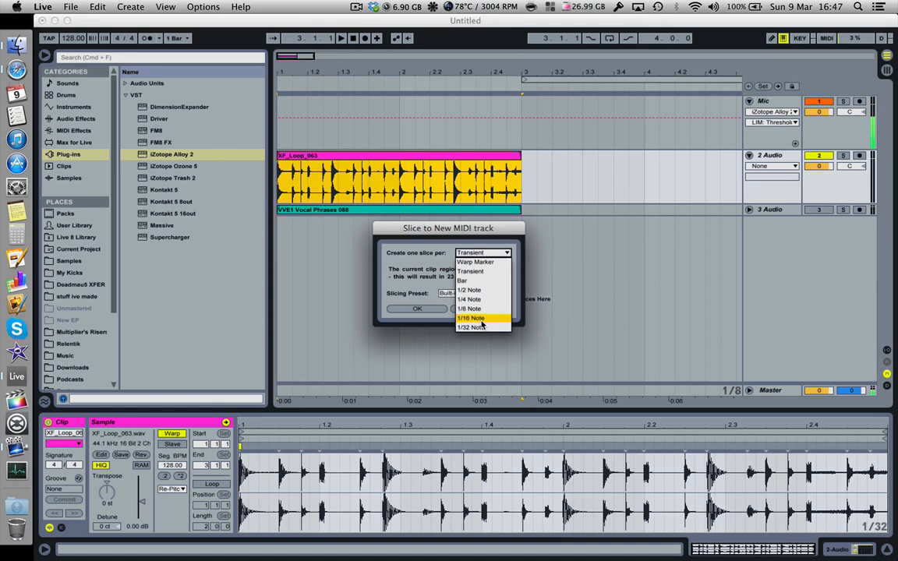
click(486, 271)
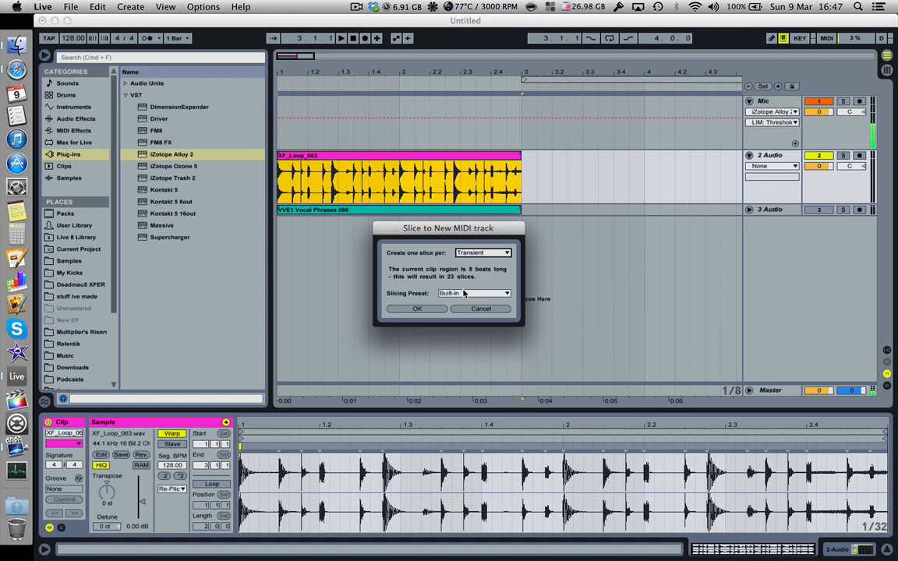
click(463, 294)
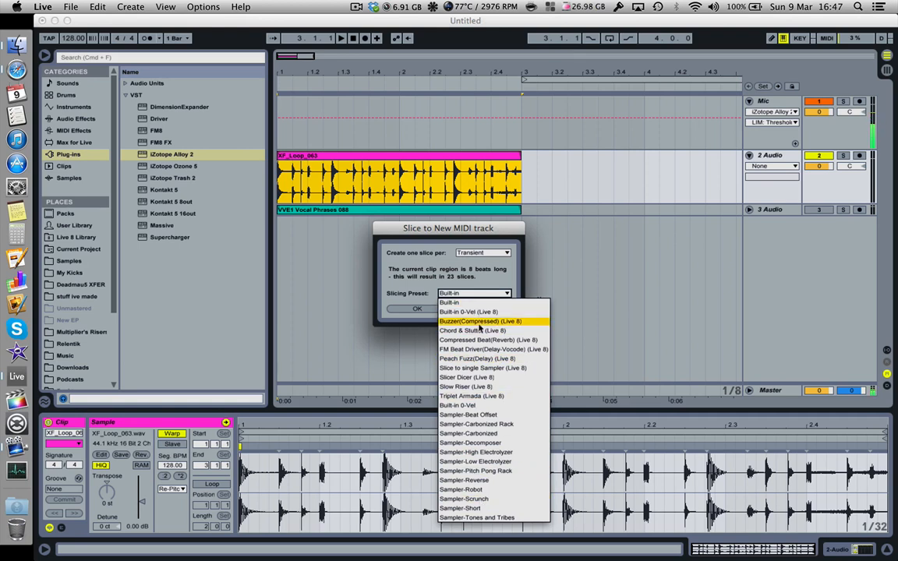
click(458, 304)
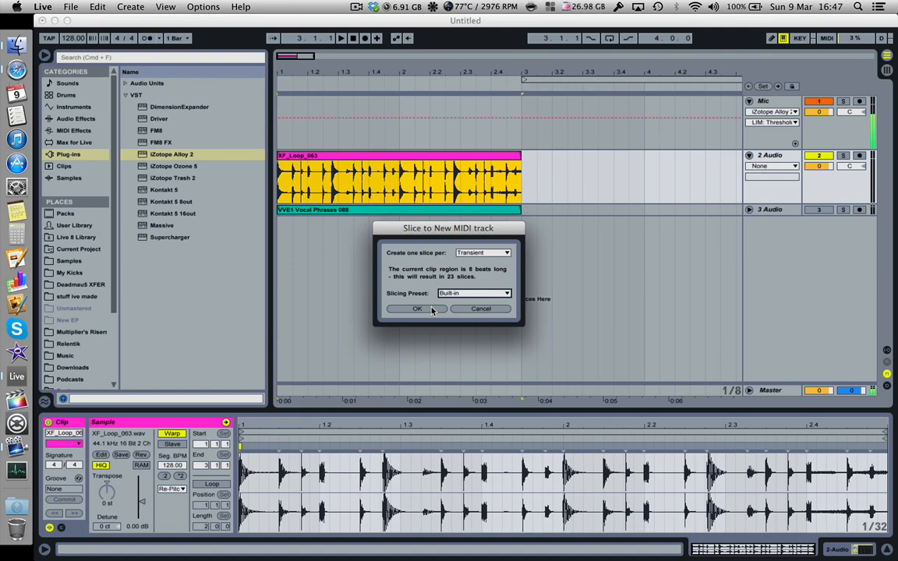
click(432, 309)
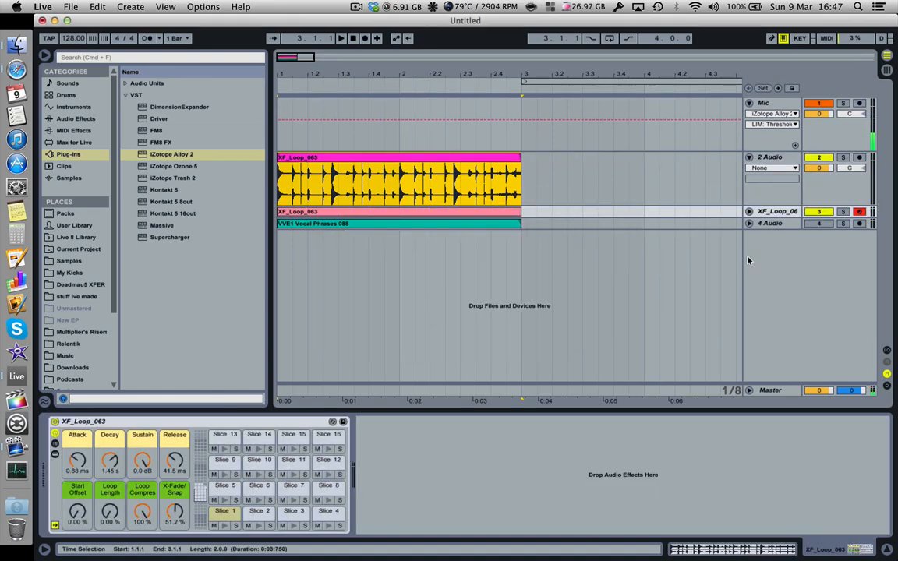
Step: Show the device chain of the sliced track's drum rack and examine the sample regions of its individual slices
click(770, 212)
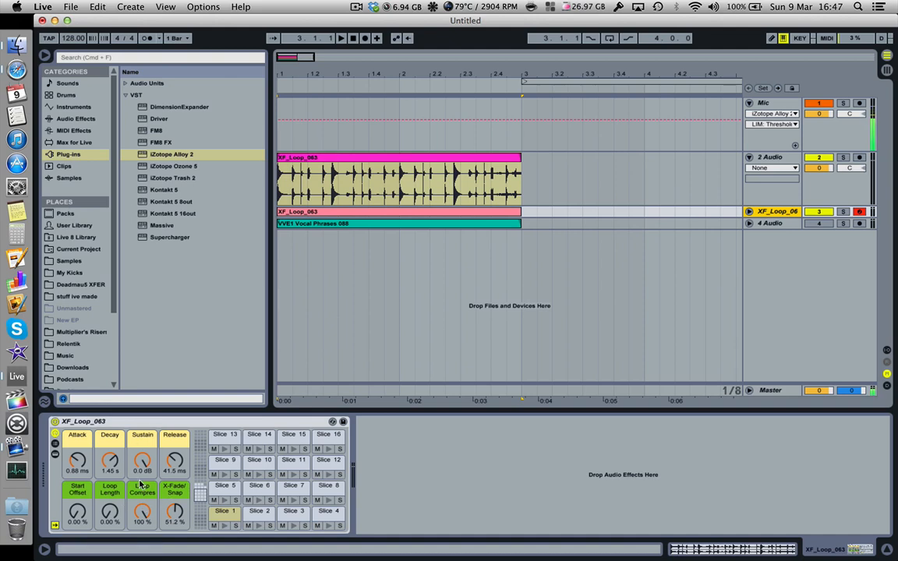
click(55, 455)
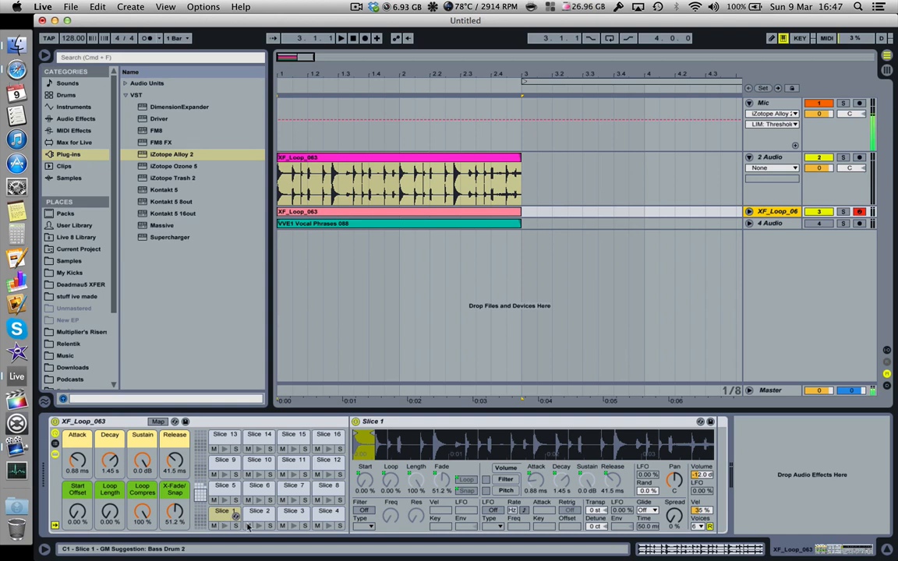
click(257, 501)
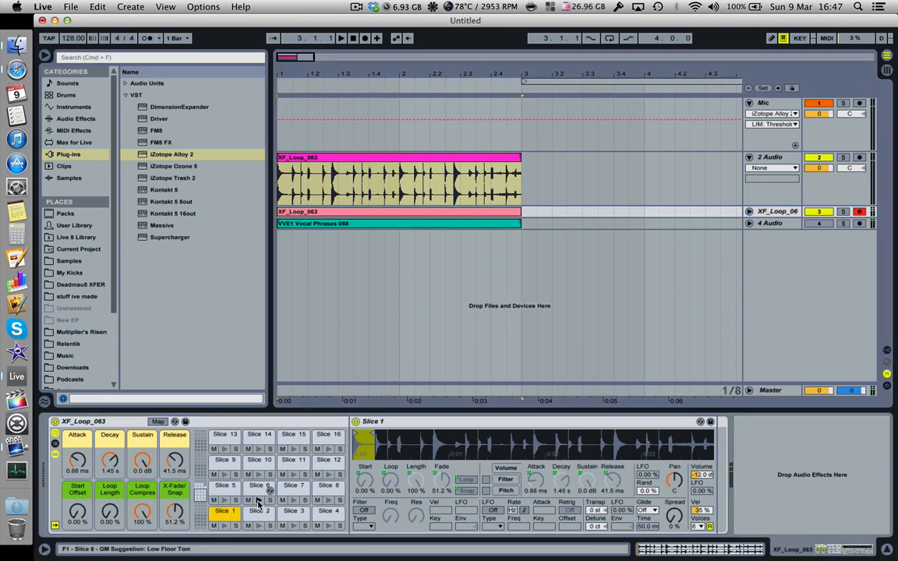
click(260, 487)
click(294, 486)
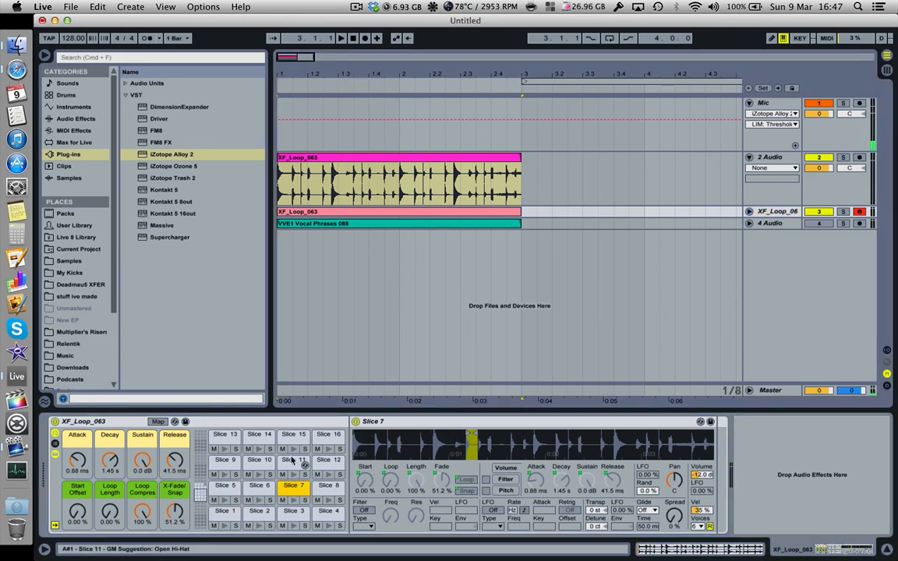
click(293, 460)
click(259, 461)
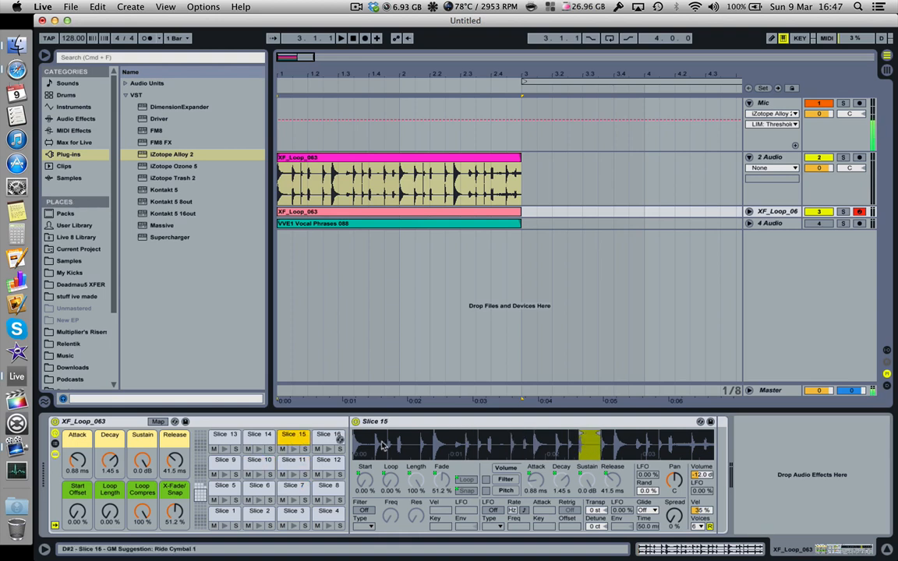
click(290, 437)
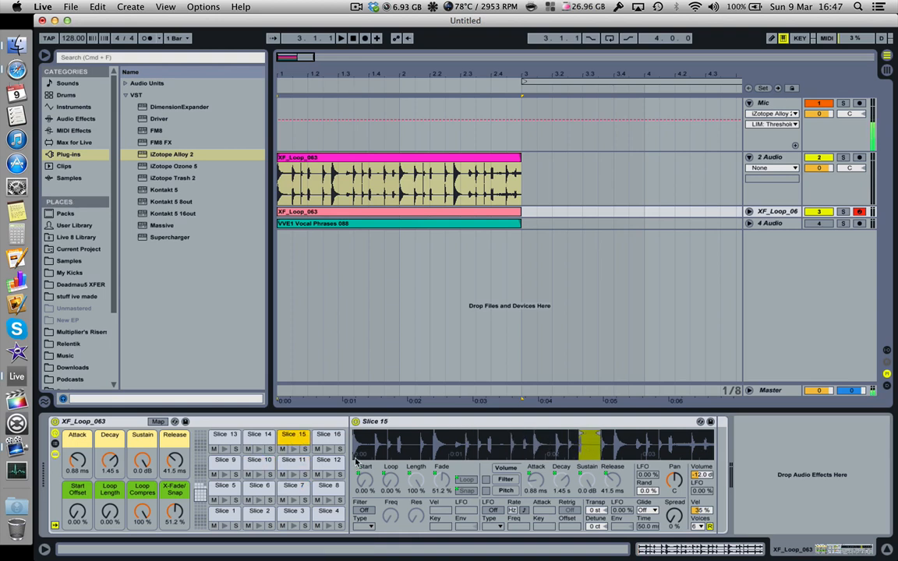
click(325, 462)
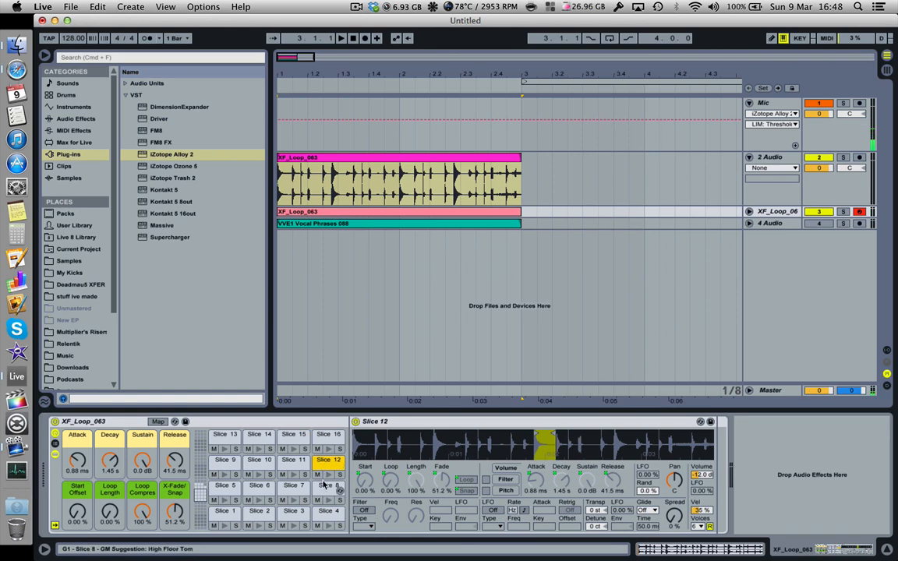
click(328, 486)
click(328, 512)
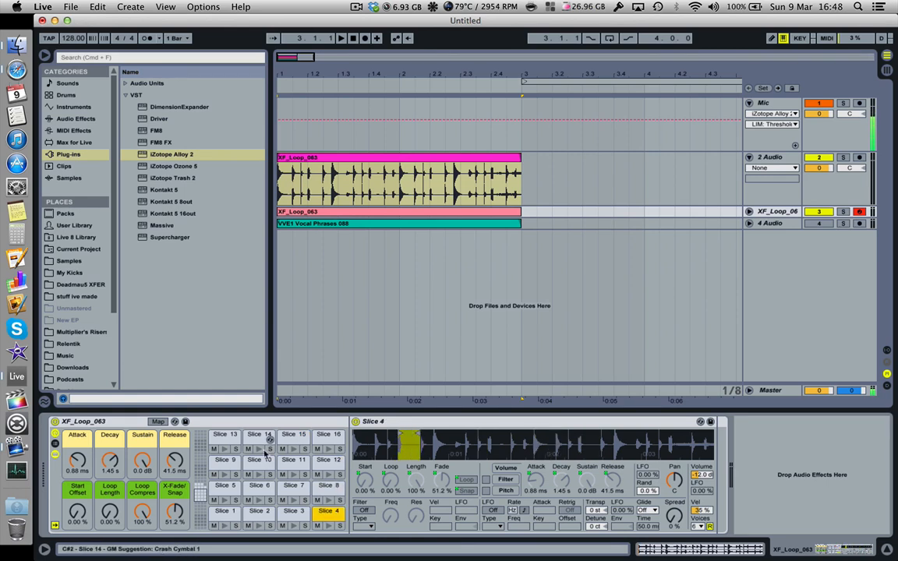
click(226, 436)
click(219, 463)
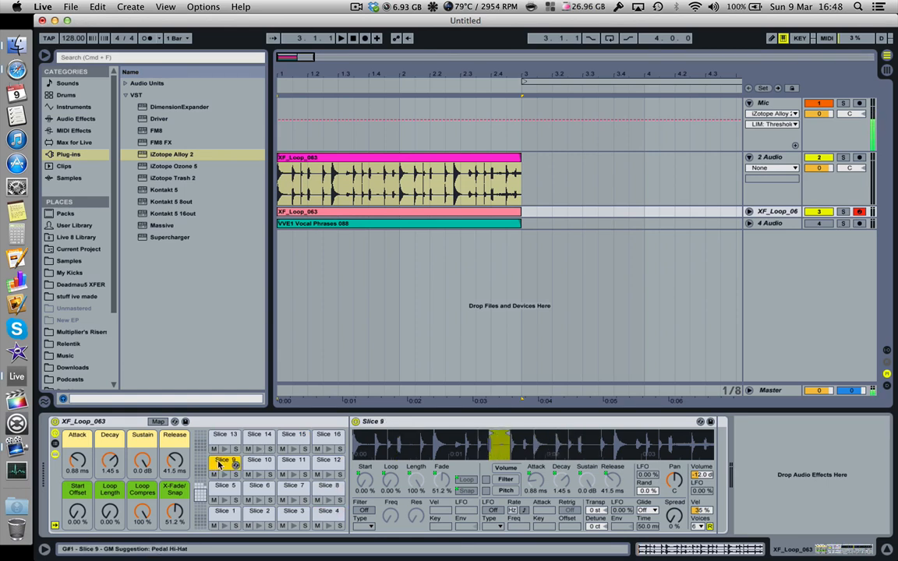
click(264, 436)
click(264, 461)
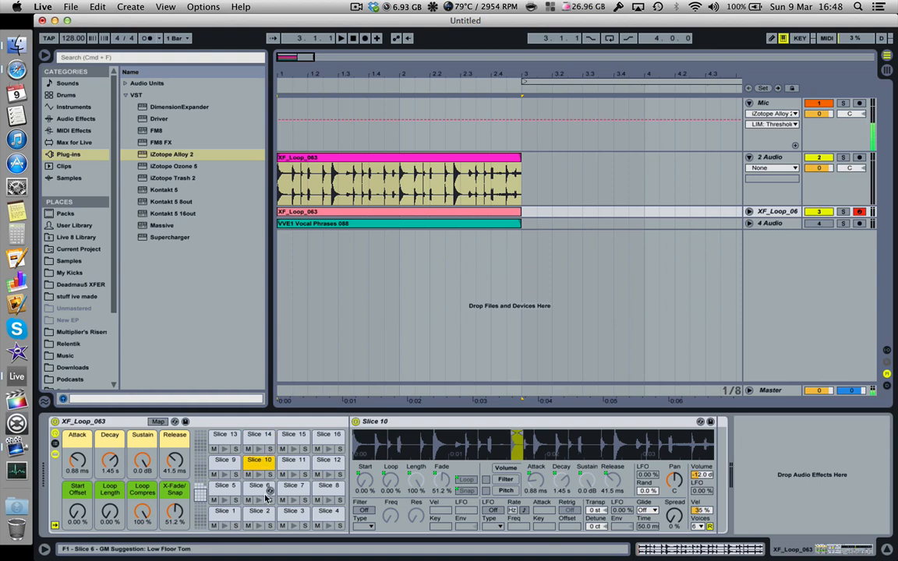
click(259, 512)
click(260, 487)
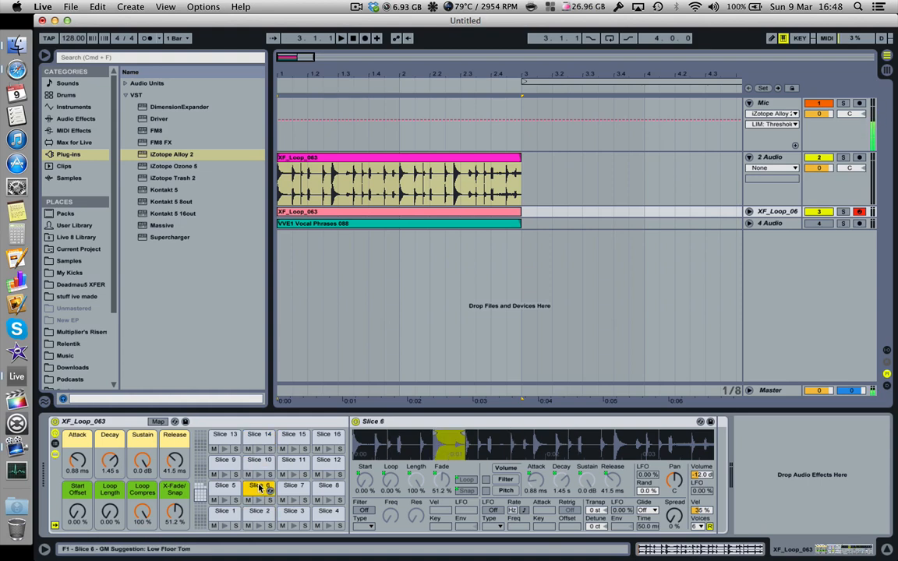
click(325, 437)
click(290, 439)
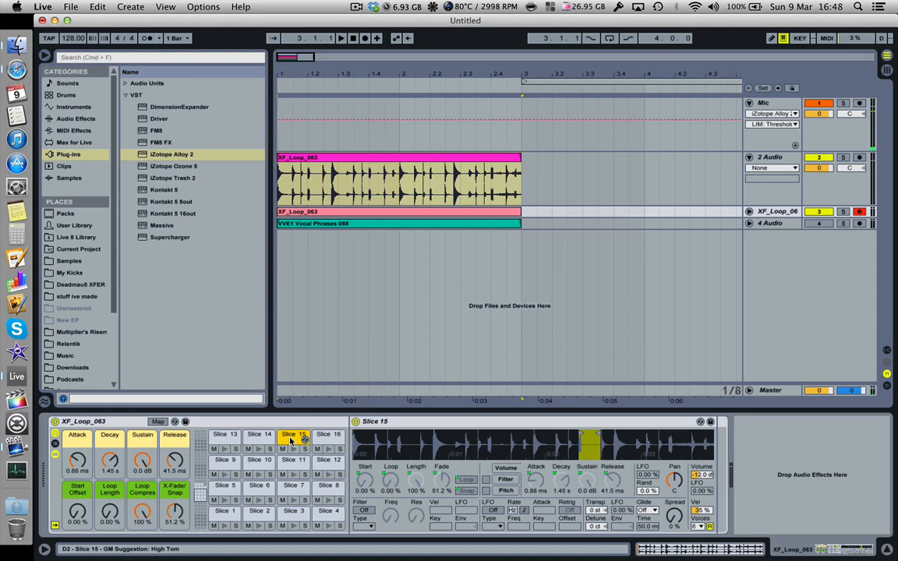
Step: Audition various slices of the drum rack by playing them as notes from the computer keyboard
key(apostrophe)
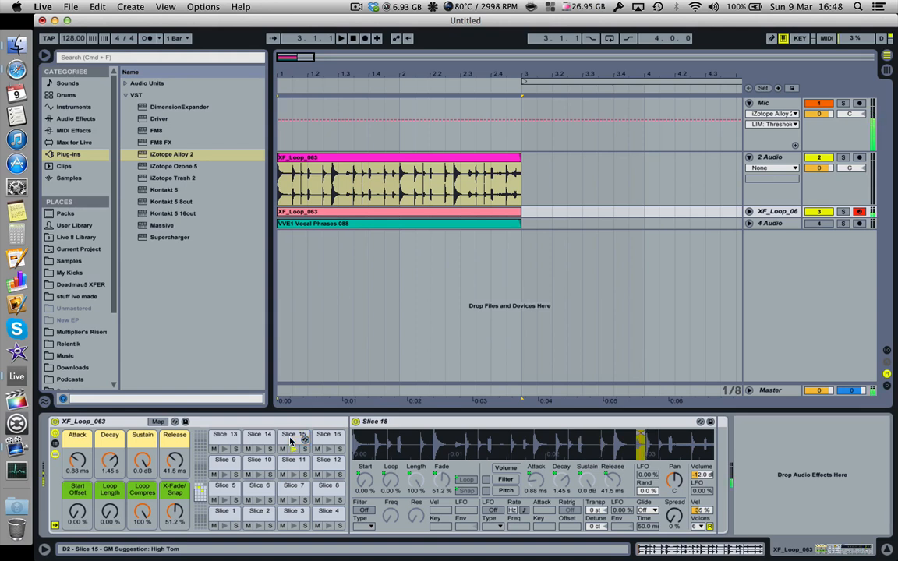
key(j)
key(g)
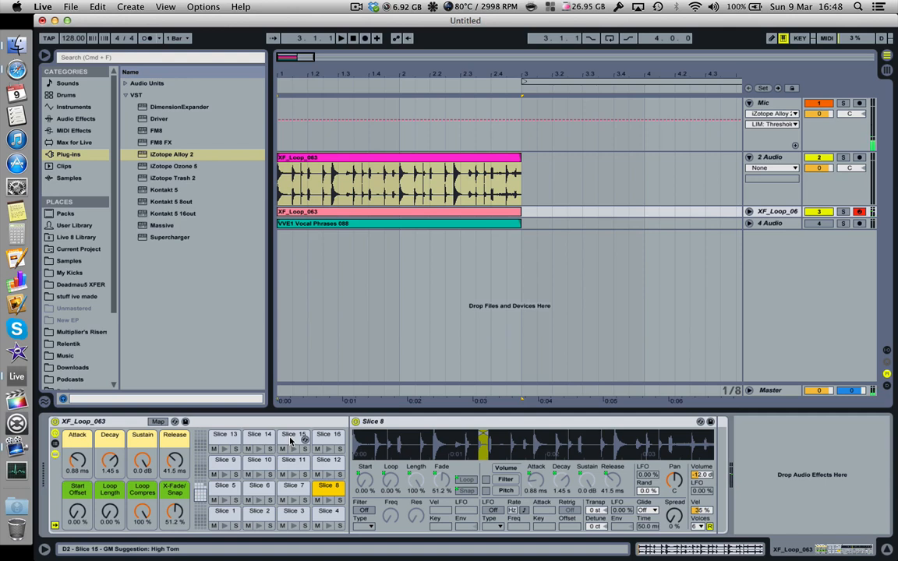
key(k)
key(apostrophe)
key(l)
key(semicolon)
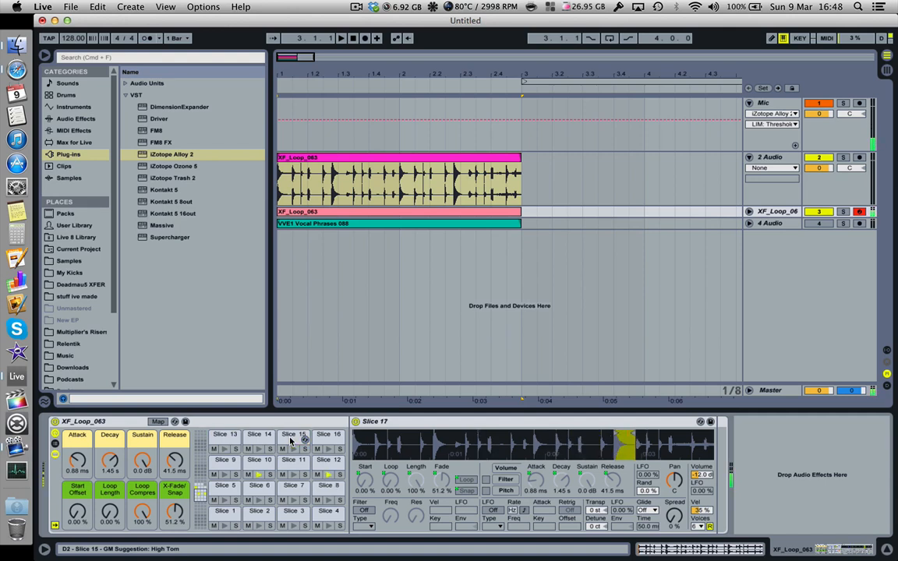
key(j)
key(p)
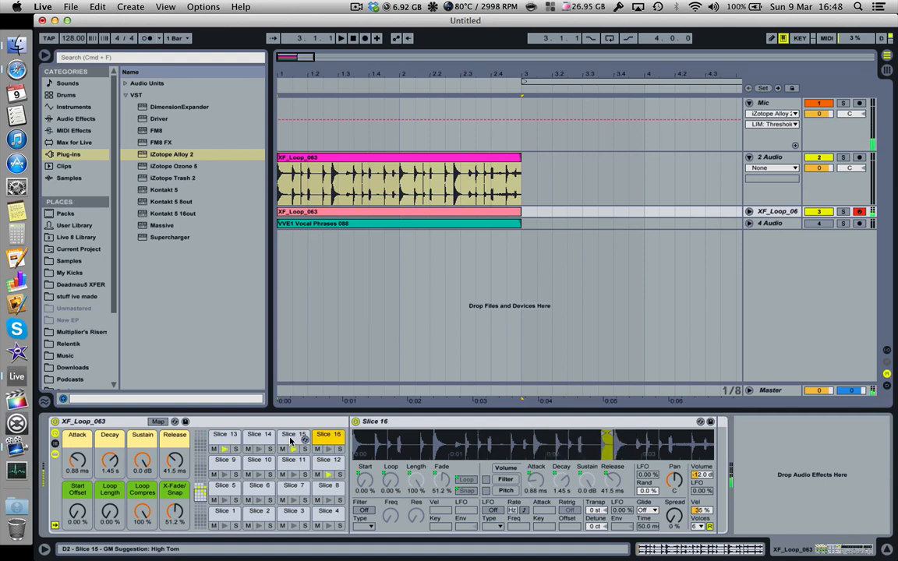
key(g)
key(h)
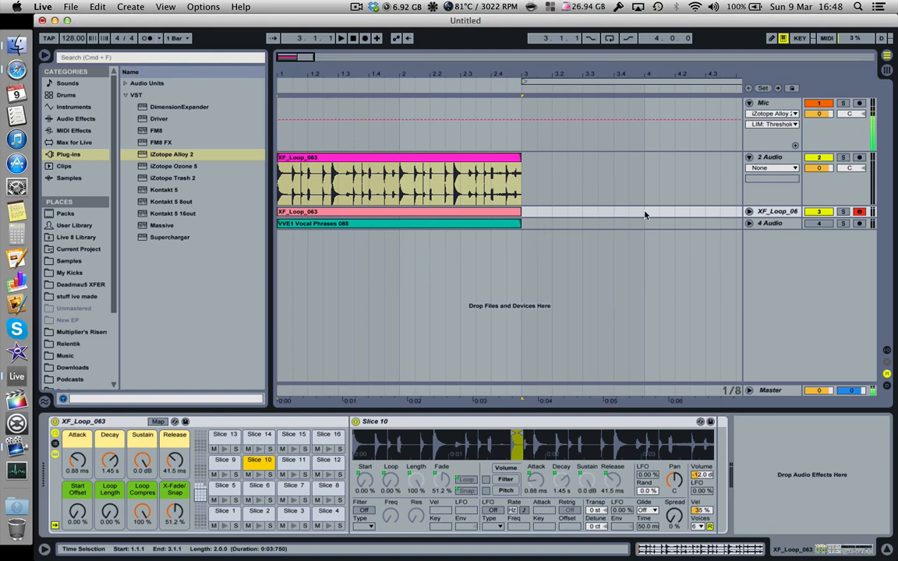
Step: Delete the sliced XF_Loop_063 MIDI track
click(772, 212)
key(Delete)
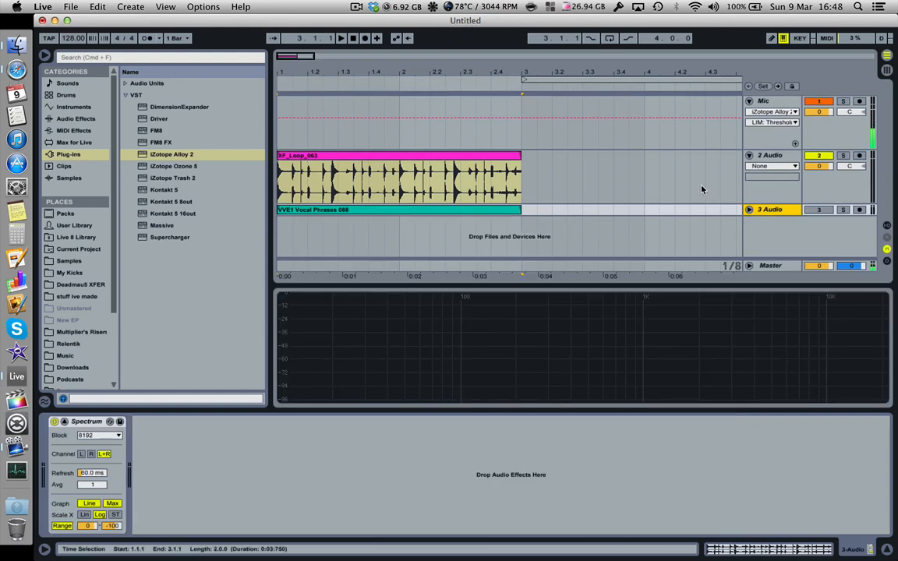
Step: Slice the XF_Loop_063 audio clip to a new MIDI track by Transient with the Slicer Dicer (Live 8) preset
click(484, 156)
right_click(484, 158)
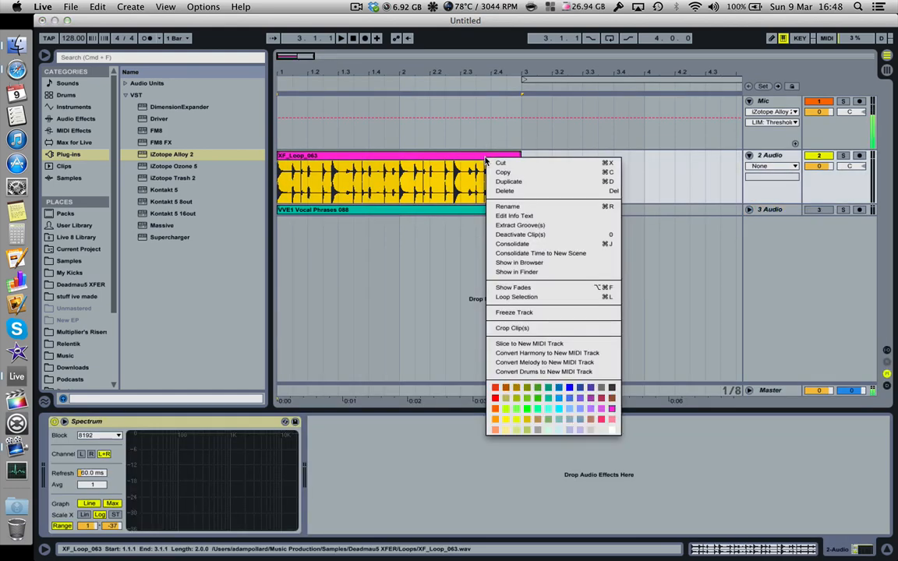
click(529, 343)
click(471, 294)
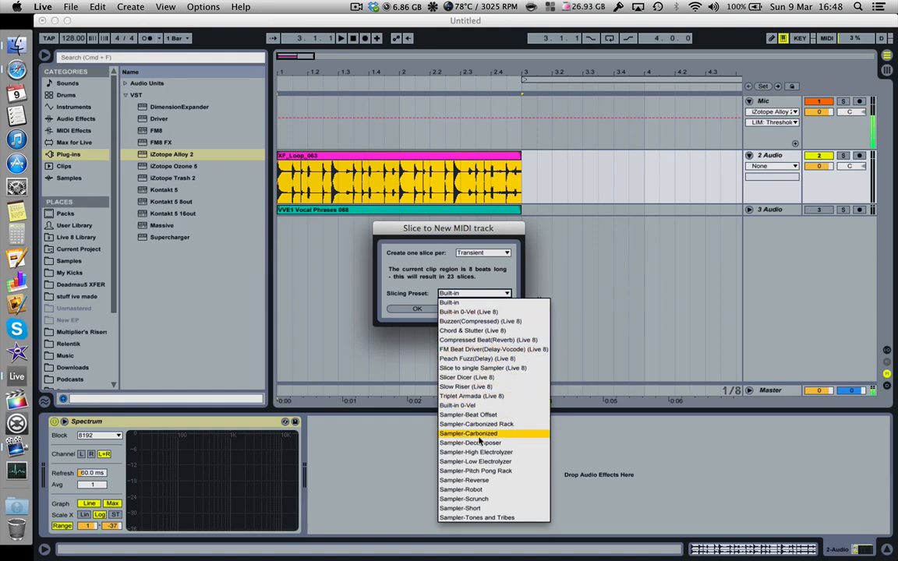
click(469, 378)
click(417, 308)
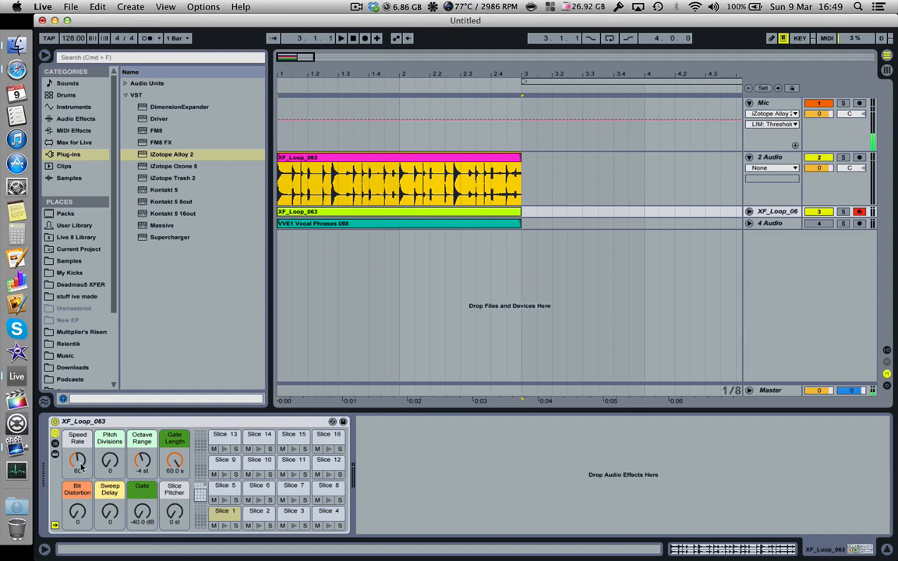
Step: Briefly reveal and hide the sliced rack's device chain, and audition several slices as notes from the computer keyboard
click(55, 454)
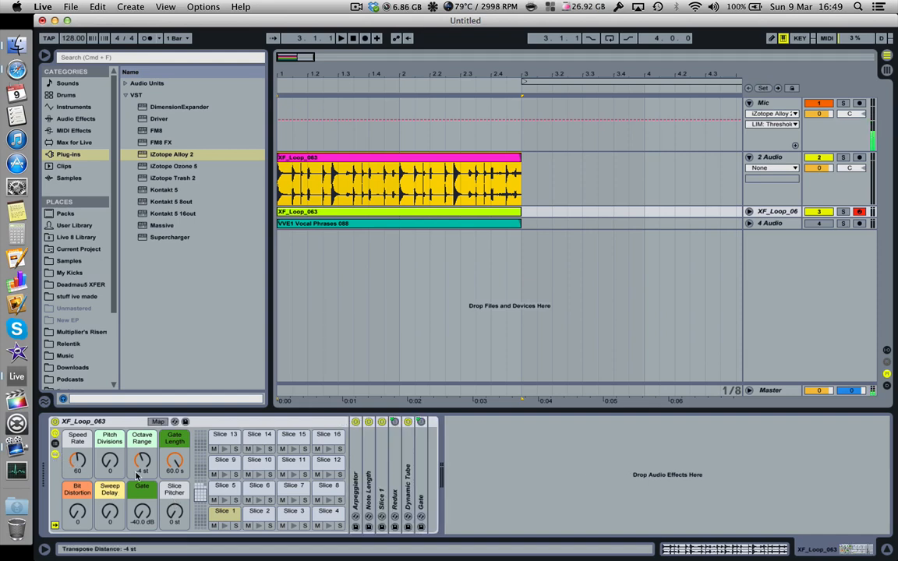
click(56, 456)
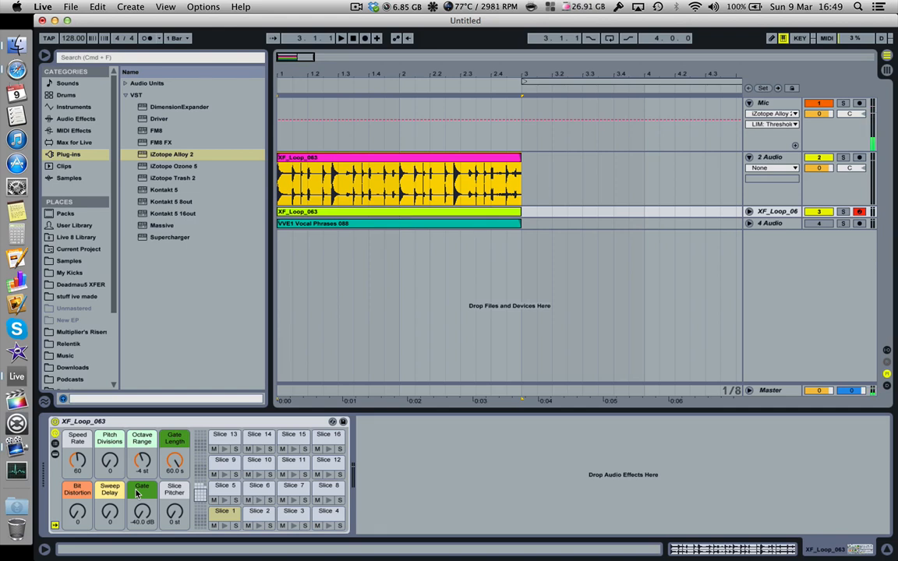
key(l)
key(j)
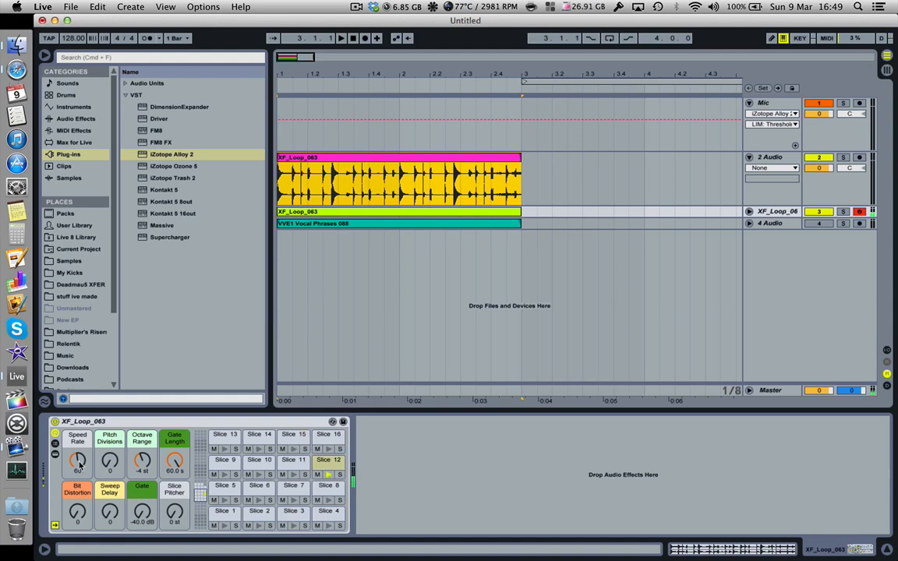
key(l)
key(k)
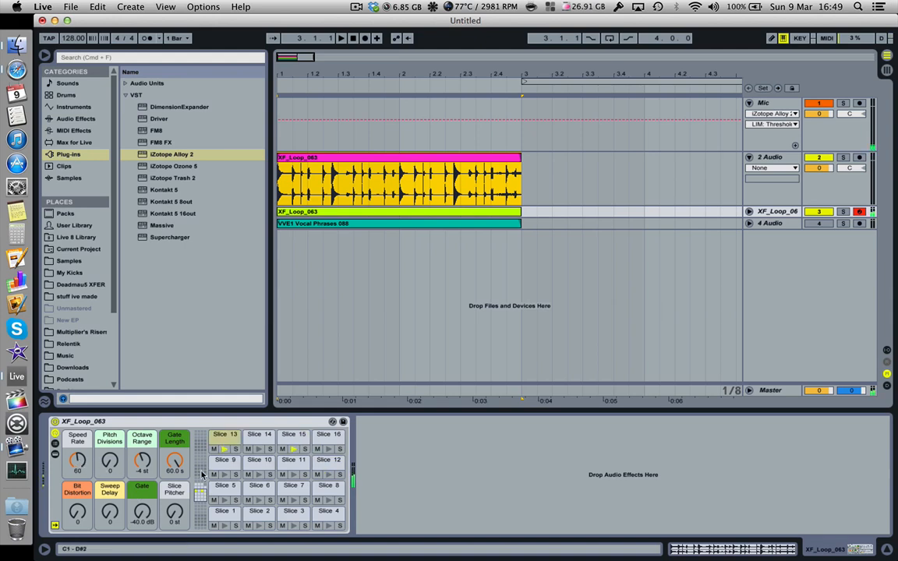
key(j)
key(l)
Step: Lower the Speed Rate macro of the sliced rack to 36 and play slices to hear the effect
drag(77, 462, 77, 485)
key(l)
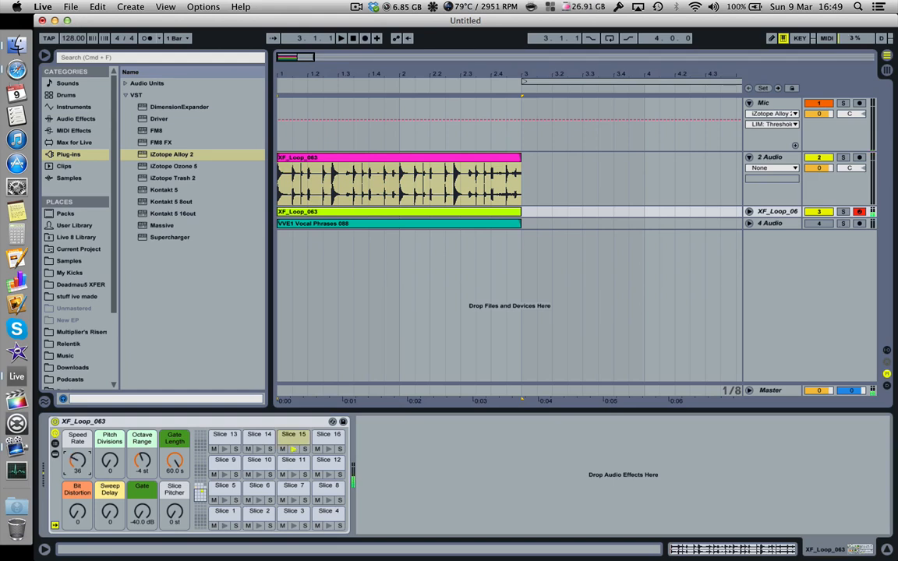
key(j)
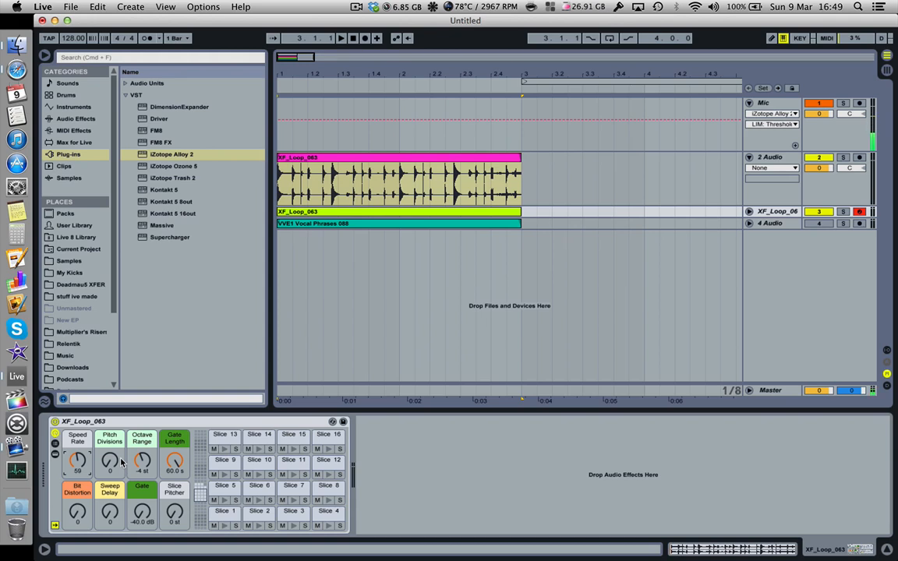
Step: Set the Pitch Divisions macro of the sliced rack to 2
drag(110, 461, 110, 441)
key(Tab)
key(Tab)
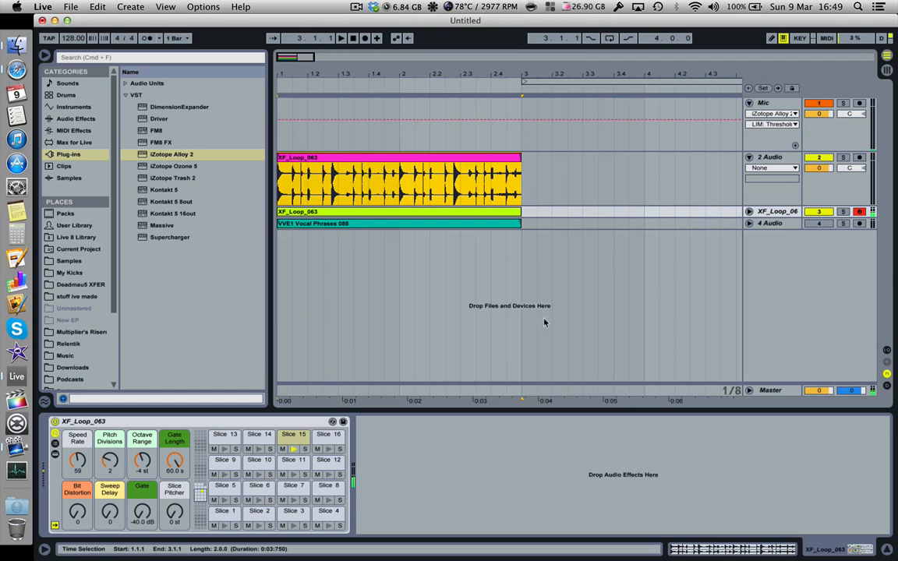
Step: Add a Utility audio effect after the sliced drum rack and set its gain to 9.44 dB
click(75, 119)
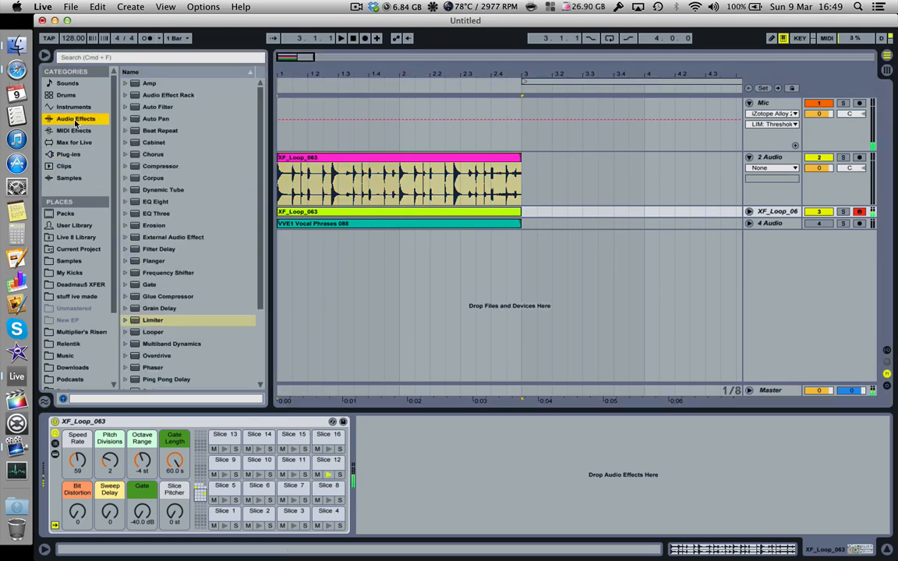
scroll(187, 312, down, 3)
click(151, 359)
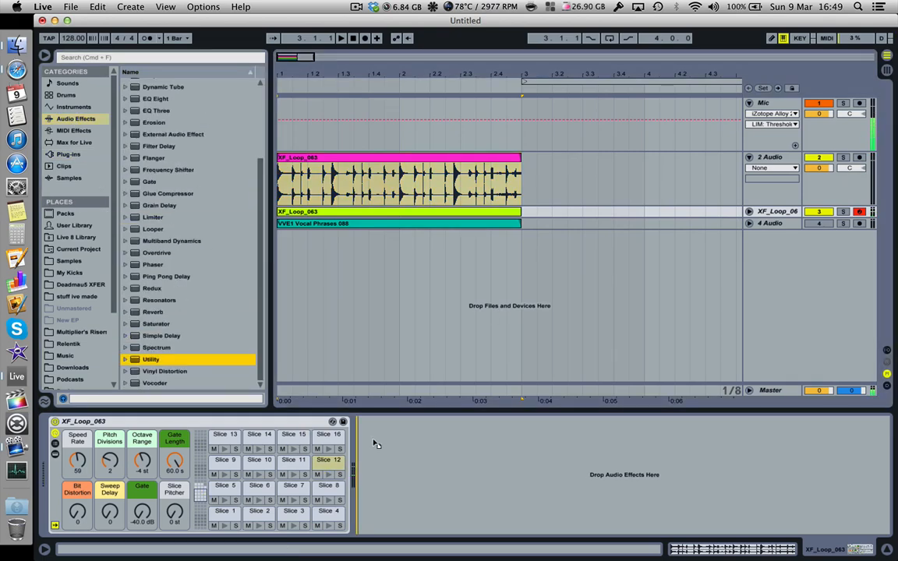
drag(373, 443, 383, 471)
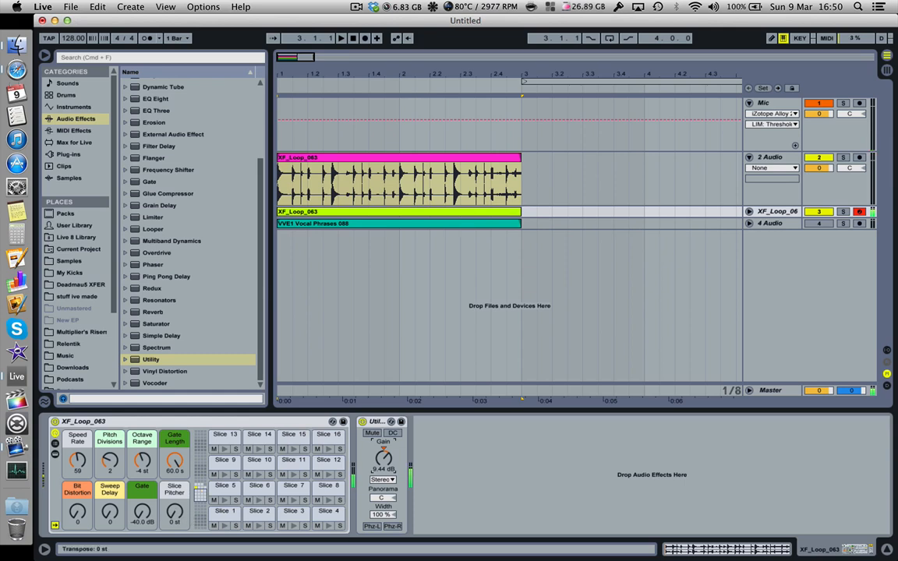
Step: Set the rack macros Slice Pitcher to +3 st, Pitch Divisions to 4, Octave Range to -3 st and Sweep Delay to 23
mouse_move(174, 512)
mouse_down()
mouse_move(175, 479)
mouse_move(174, 498)
mouse_up()
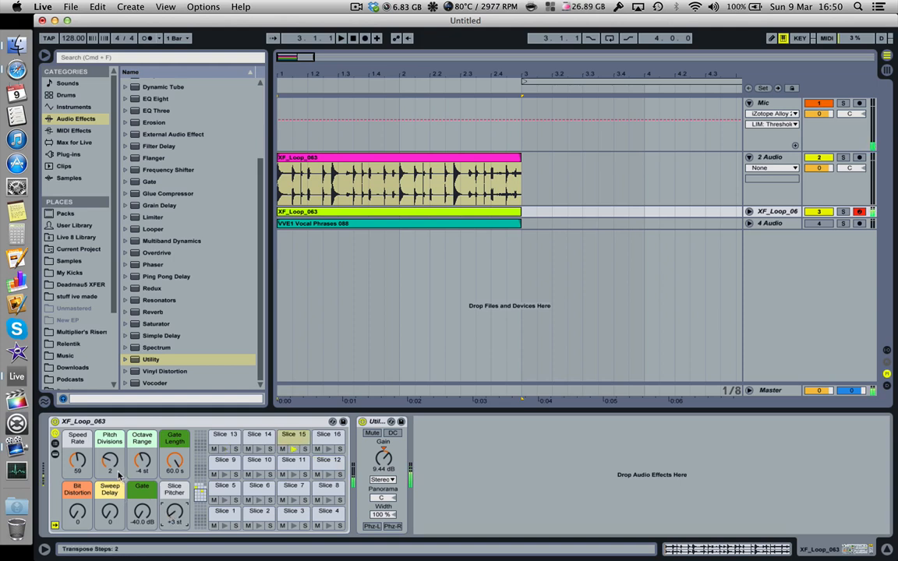
drag(110, 460, 144, 460)
drag(114, 511, 115, 494)
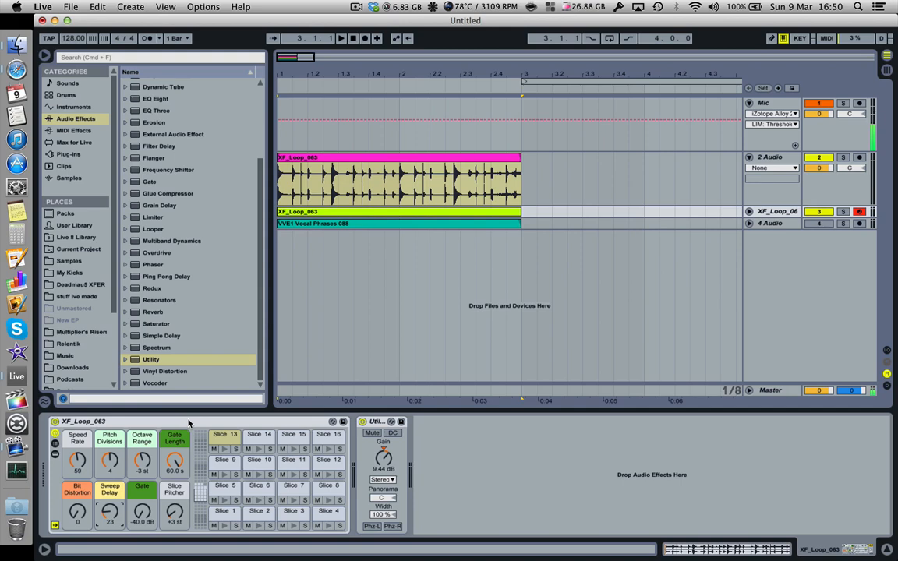
Step: Delete the XF_Loop_063 MIDI track that holds the Slicer Dicer rack
click(272, 427)
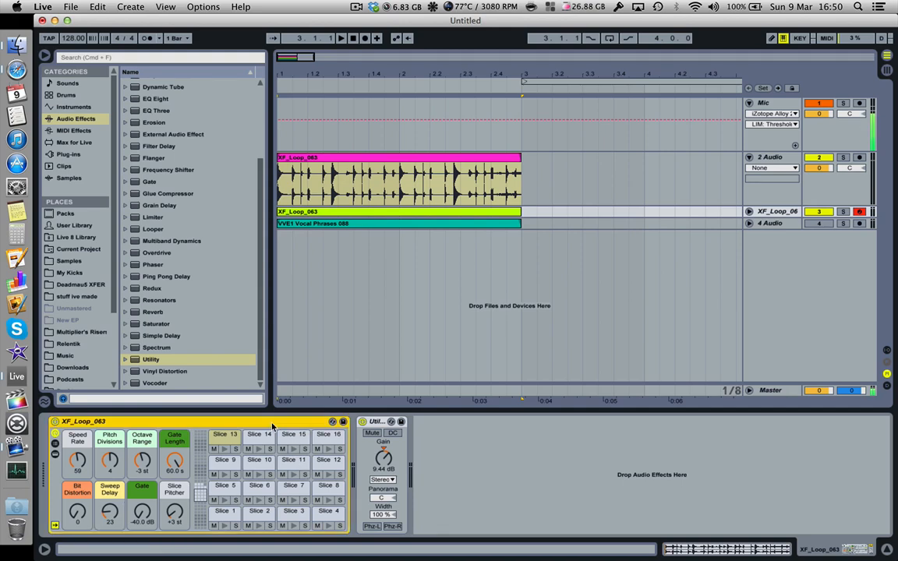
click(789, 212)
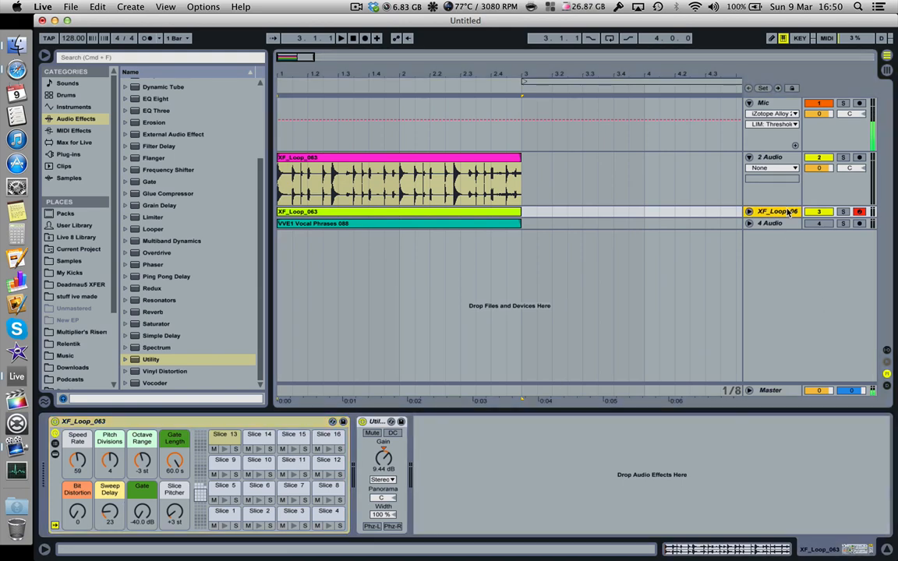
key(Delete)
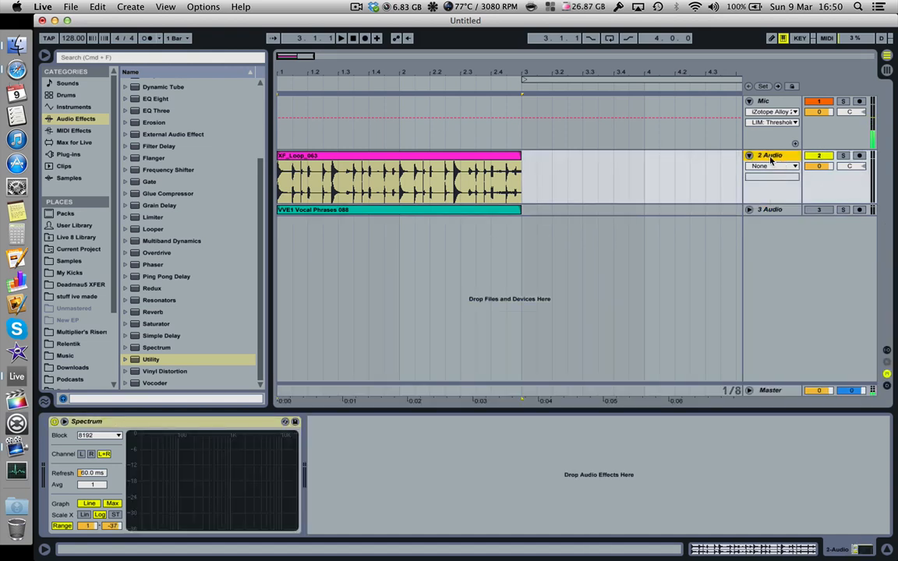
Step: Slice the XF_Loop_063 audio clip to a new MIDI track by Transient with the Built-in preset
right_click(390, 160)
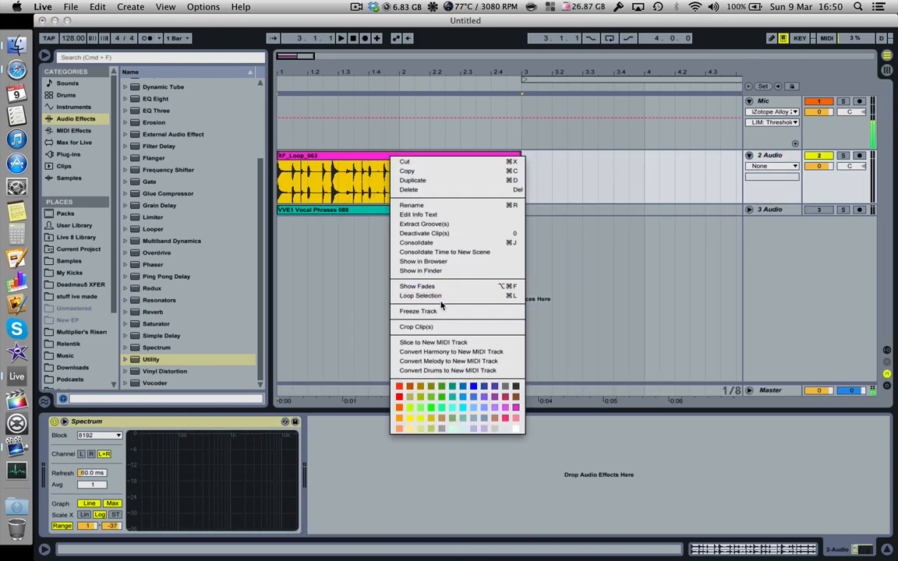
click(426, 343)
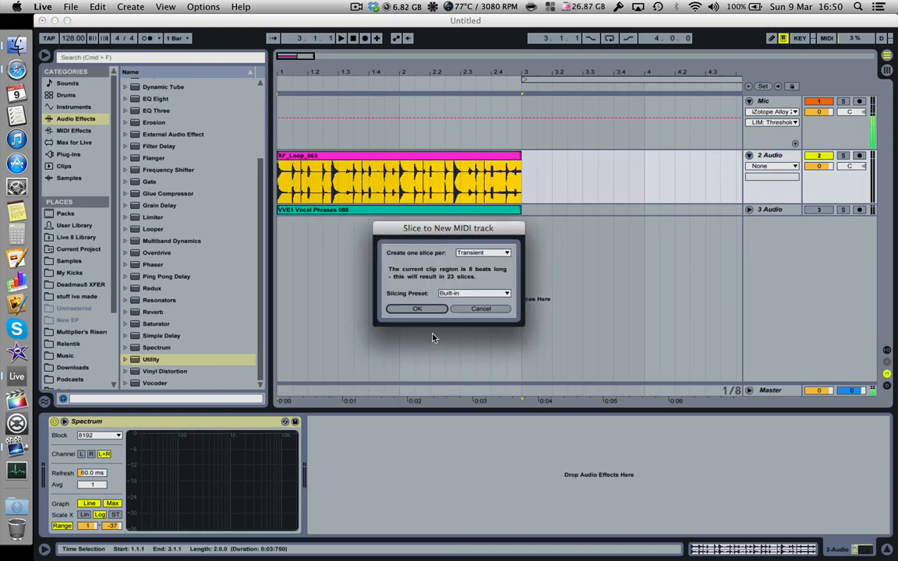
click(431, 310)
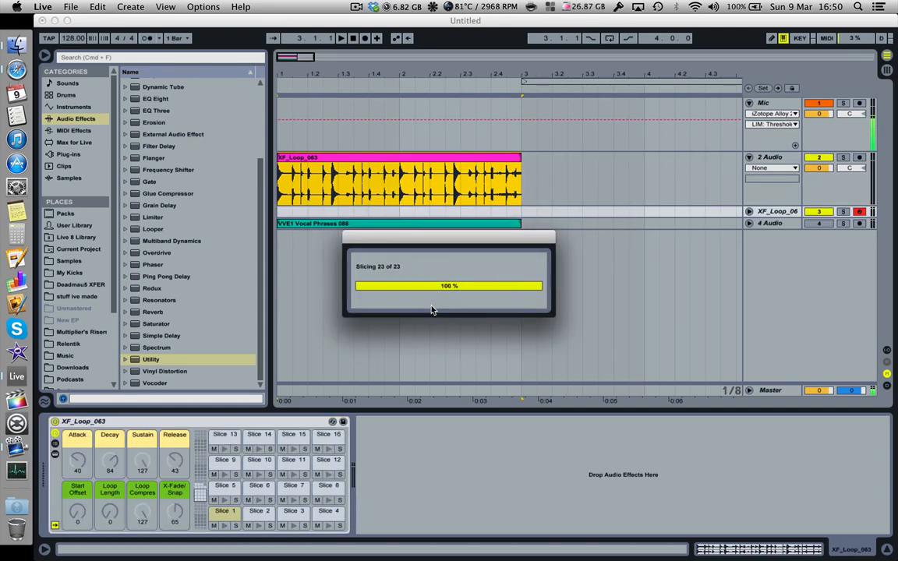
Step: Delete the MIDI track sliced with the Built-in preset and select the XF_Loop_063 audio clip
click(774, 212)
key(Delete)
click(493, 160)
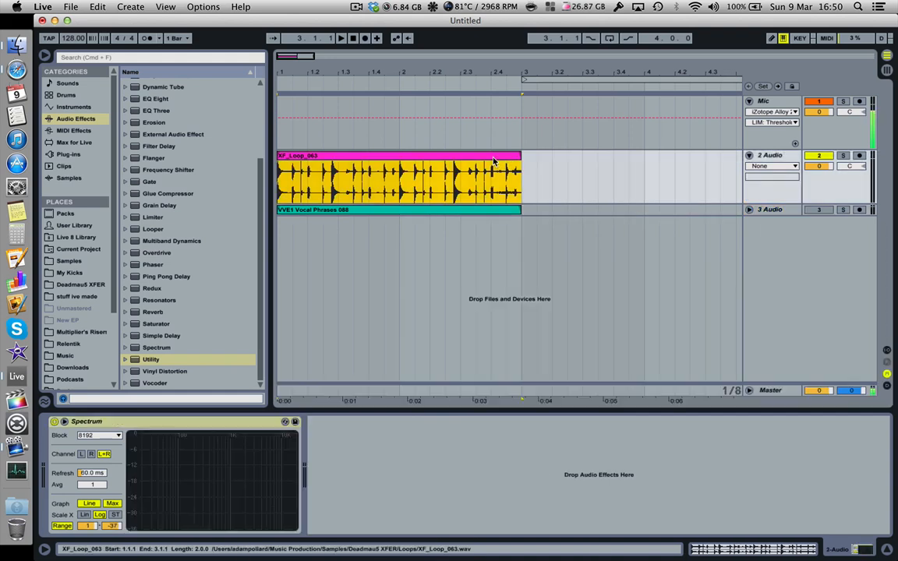
Step: Review the slicing presets offered for slicing XF_Loop_063 to a new MIDI track, and leave without slicing
right_click(493, 160)
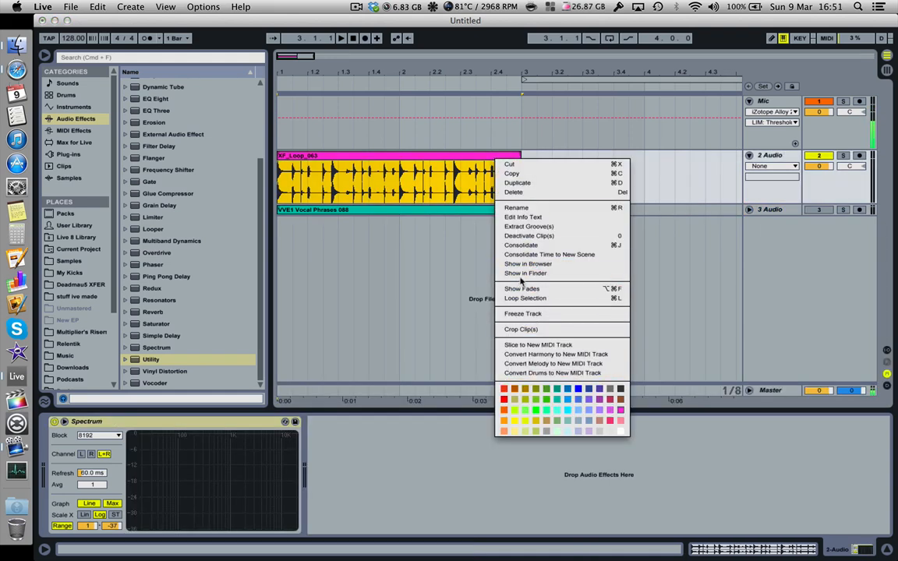
click(530, 344)
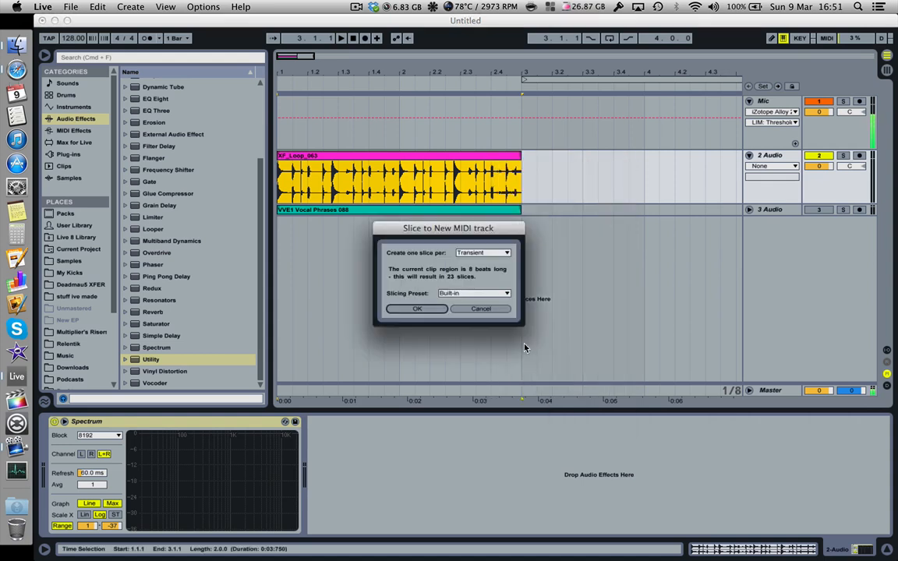
click(473, 293)
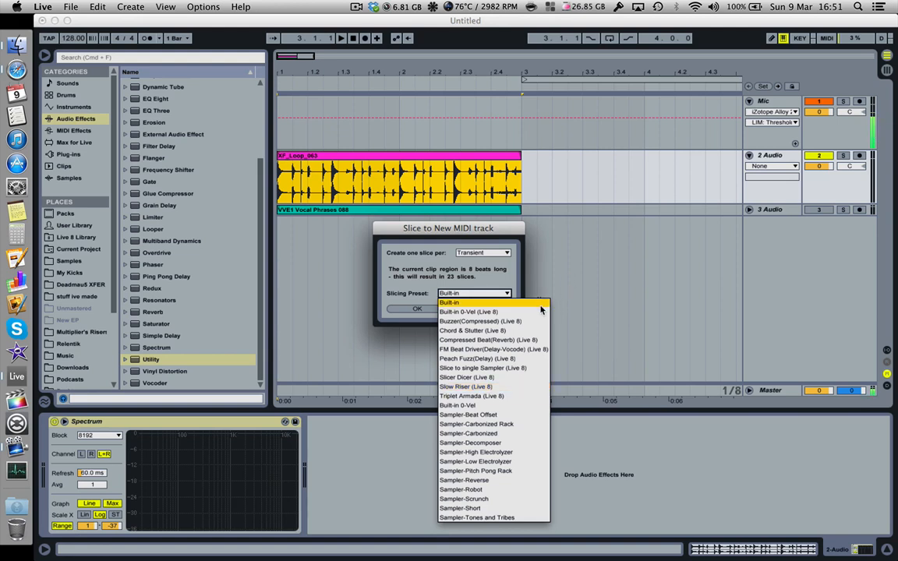
click(419, 307)
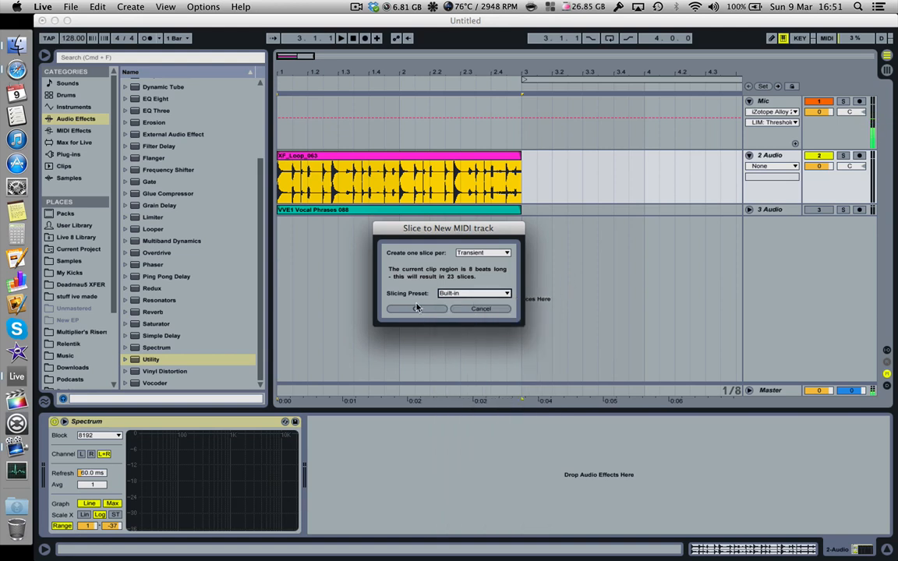
click(494, 310)
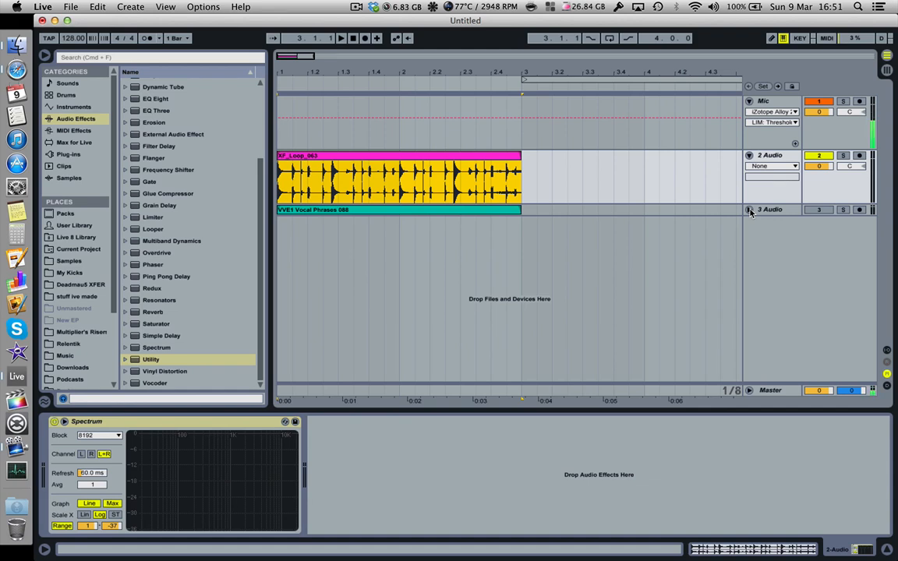
Step: Activate the 3 Audio track, mute 2 Audio, and unfold 3 Audio to show the VVE1 Vocal Phrases 088 clip
click(818, 210)
click(814, 158)
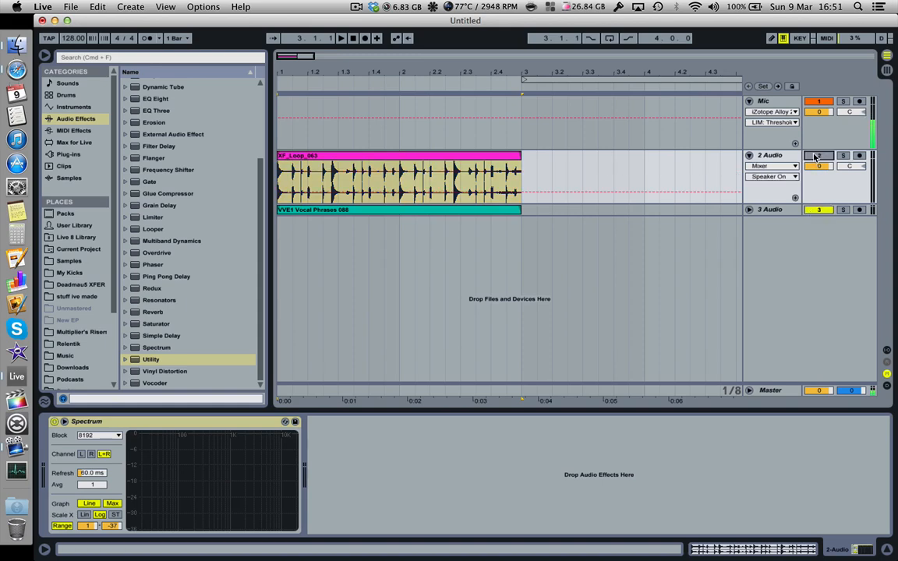
click(749, 210)
click(298, 211)
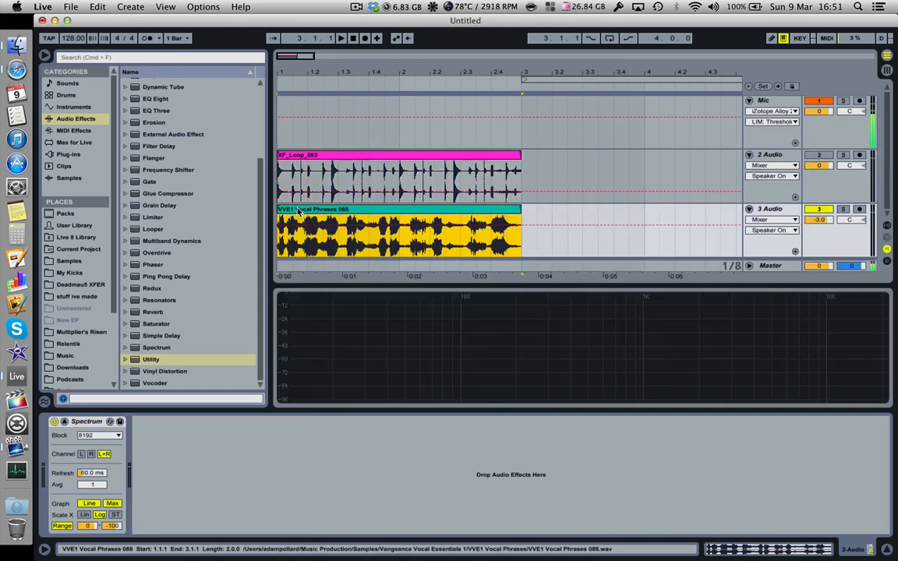
Step: Play the VVE1 Vocal Phrases 088 clip from the start, stop it, and return the track's Spectrum to its compact display
click(279, 253)
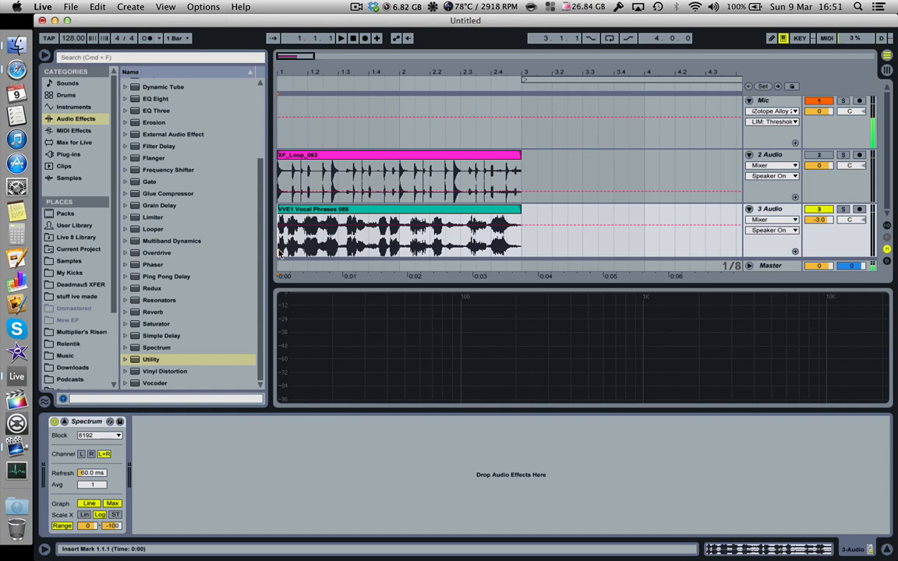
key(space)
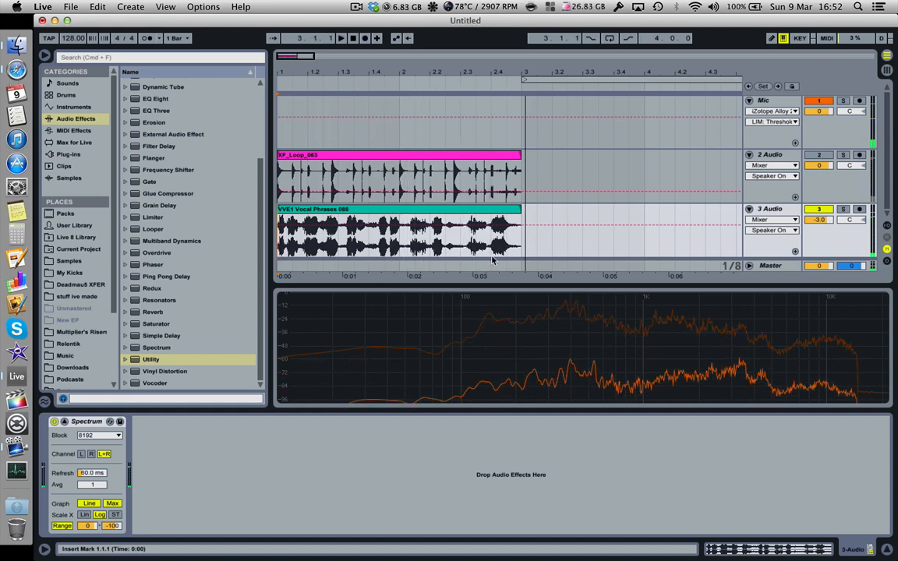
key(space)
click(759, 211)
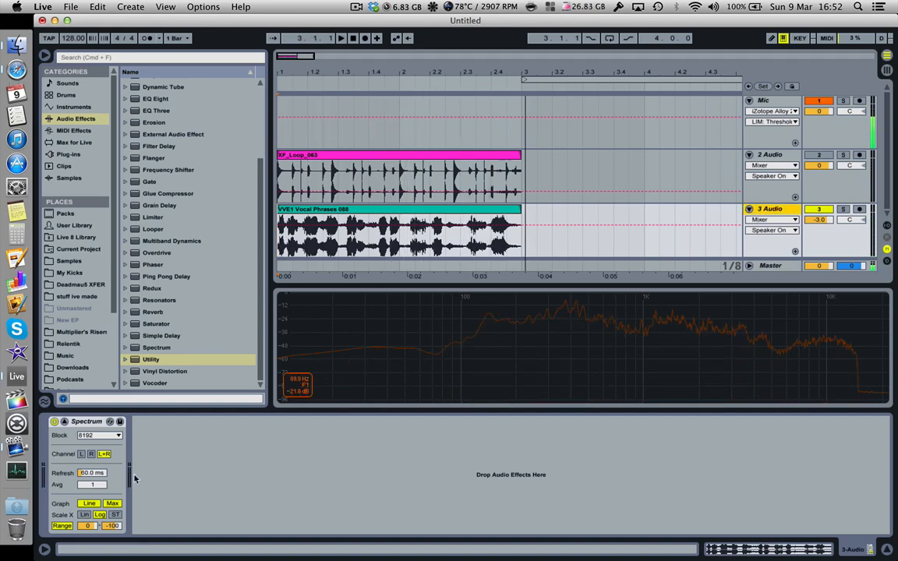
click(64, 422)
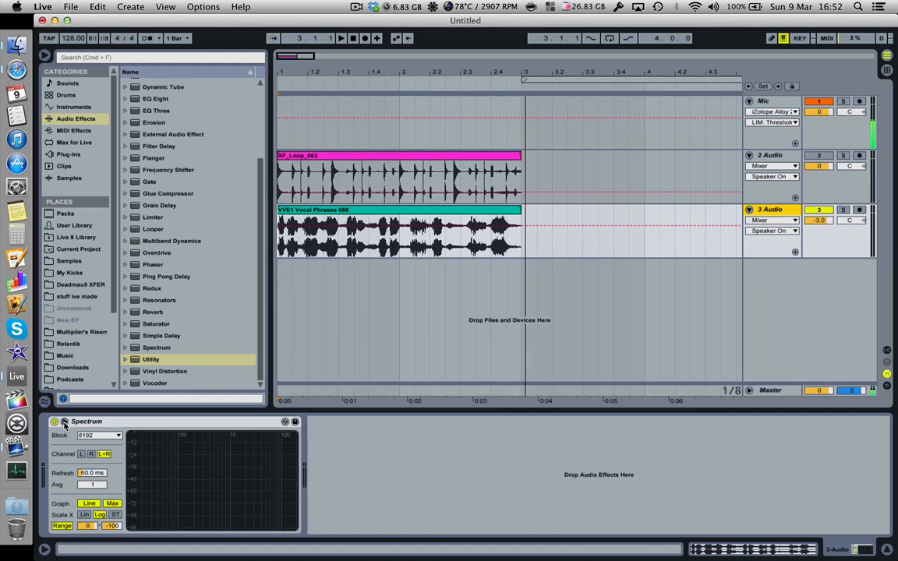
right_click(388, 213)
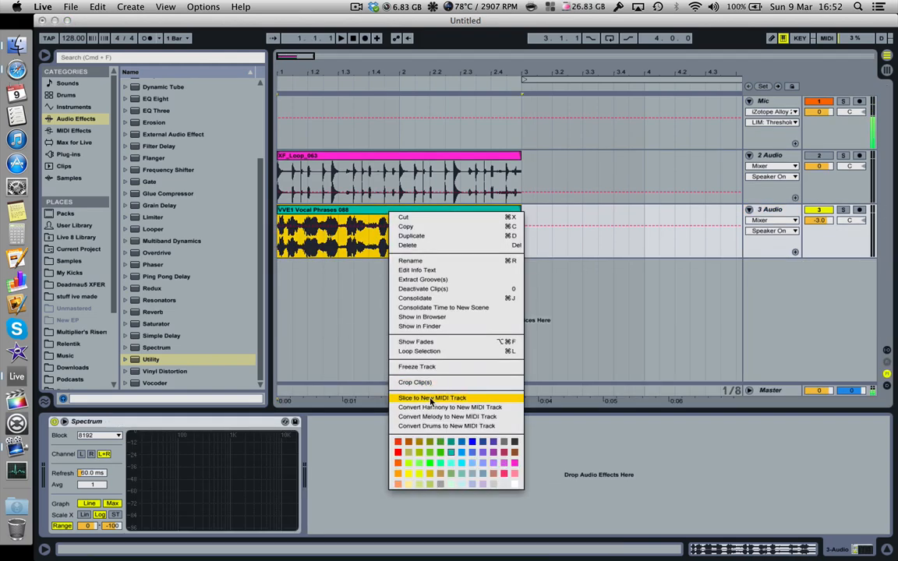
click(431, 398)
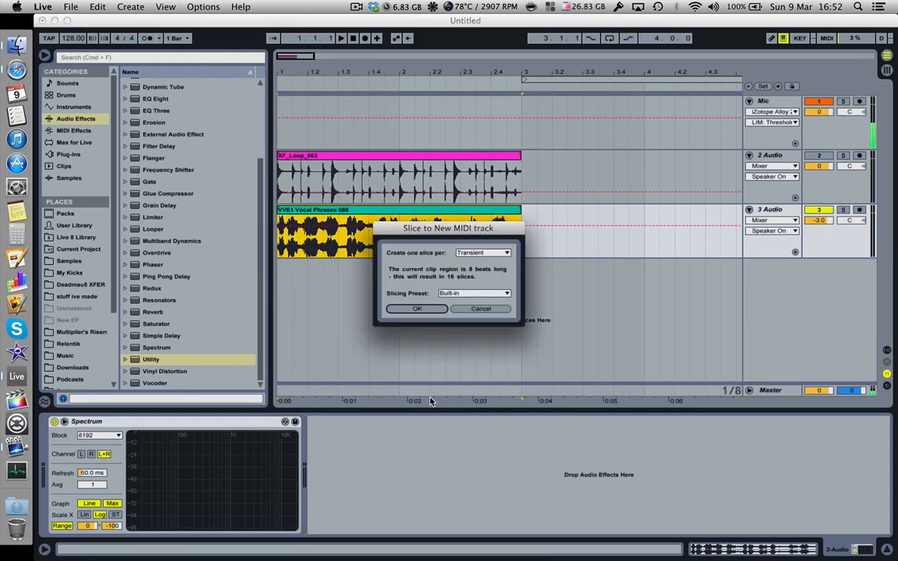
click(480, 309)
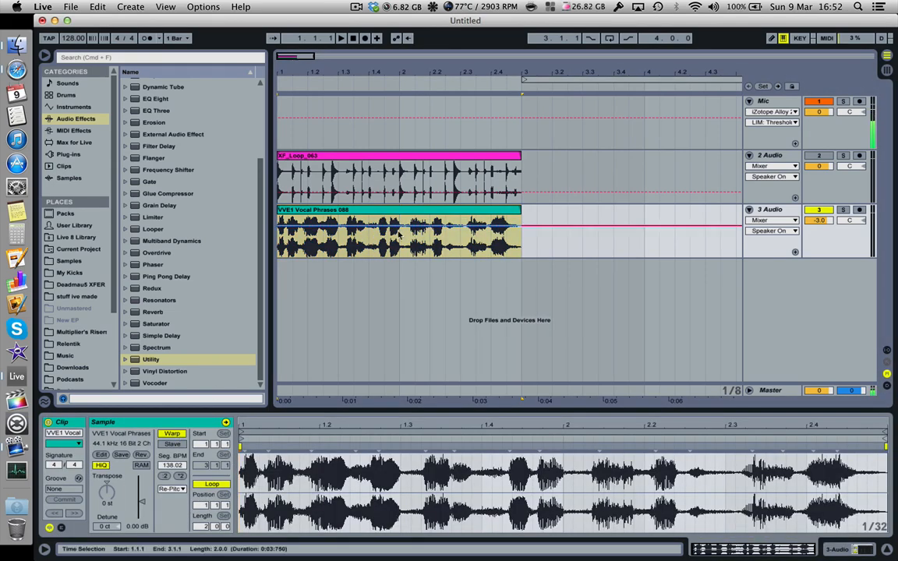
Step: Slice the VVE1 Vocal Phrases 088 clip to a new MIDI track per transient with the Peach Fuzz(Delay) (Live 8) preset
click(469, 211)
click(863, 550)
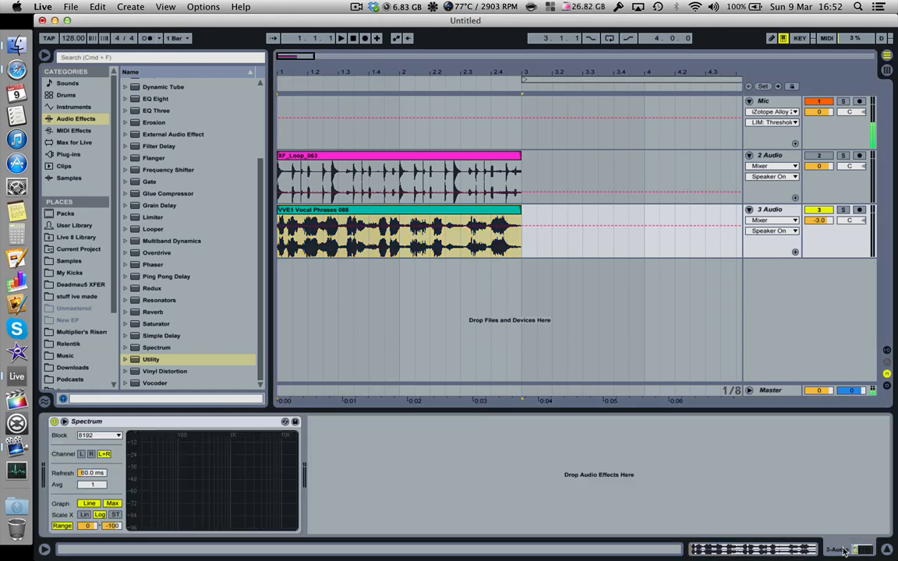
right_click(423, 211)
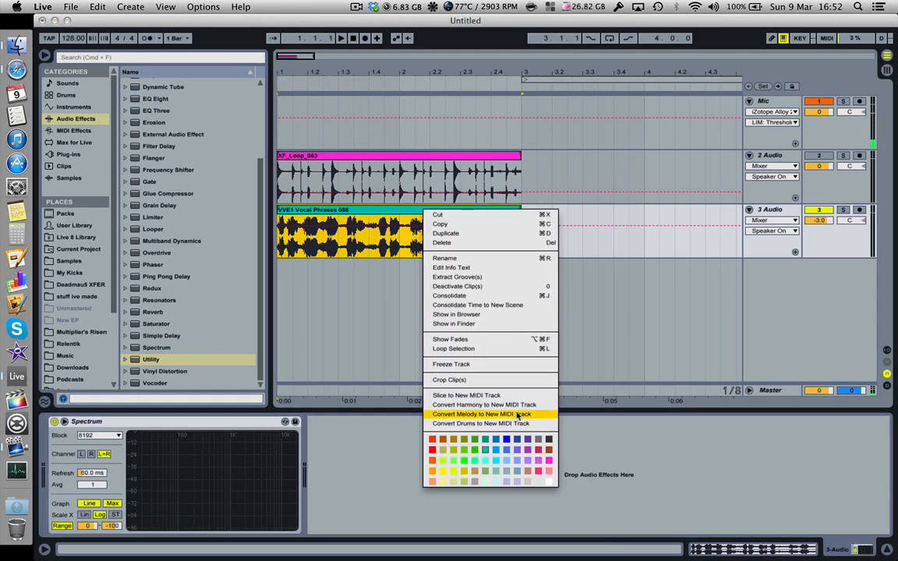
click(467, 395)
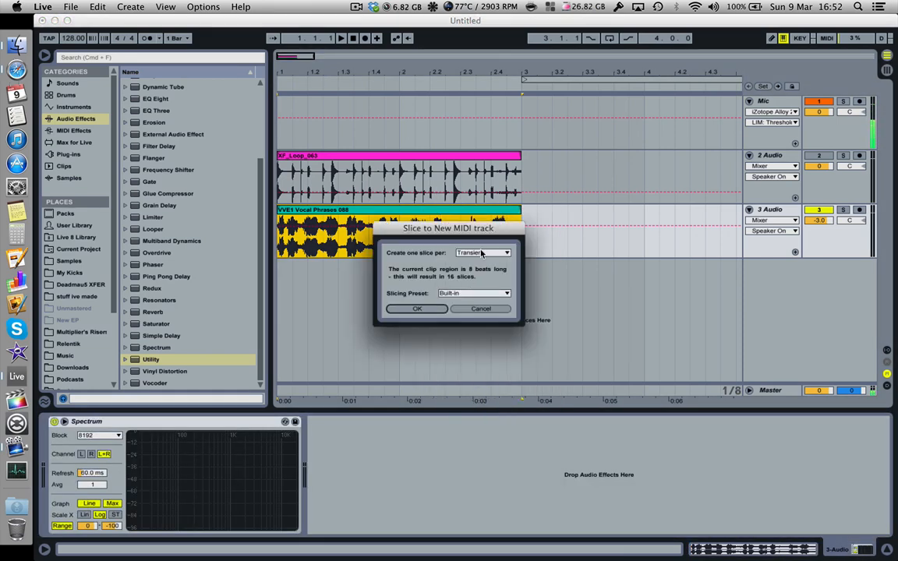
click(470, 293)
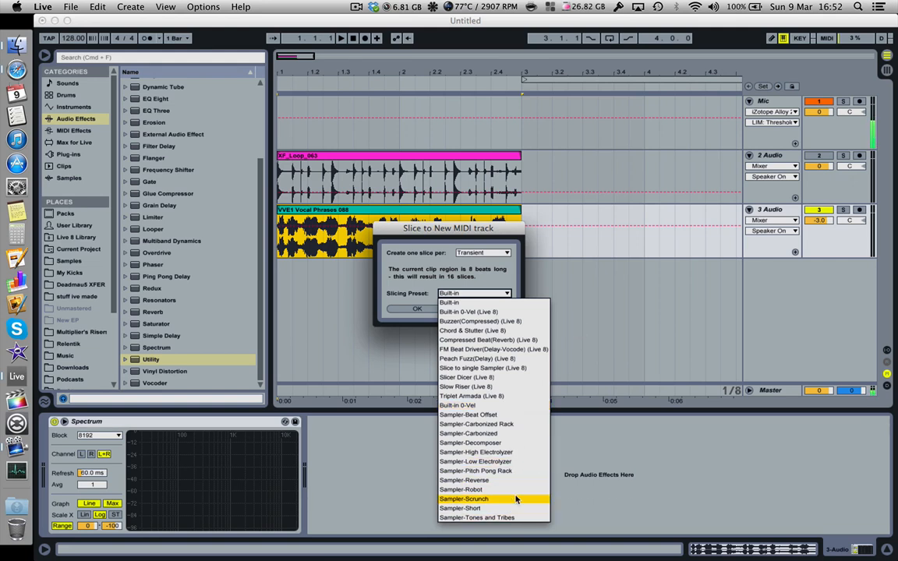
click(514, 360)
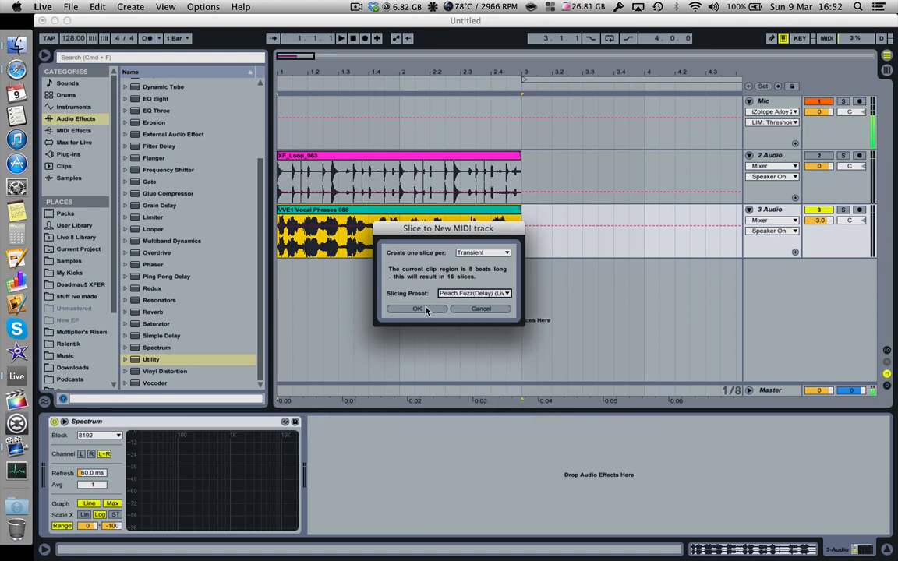
click(417, 310)
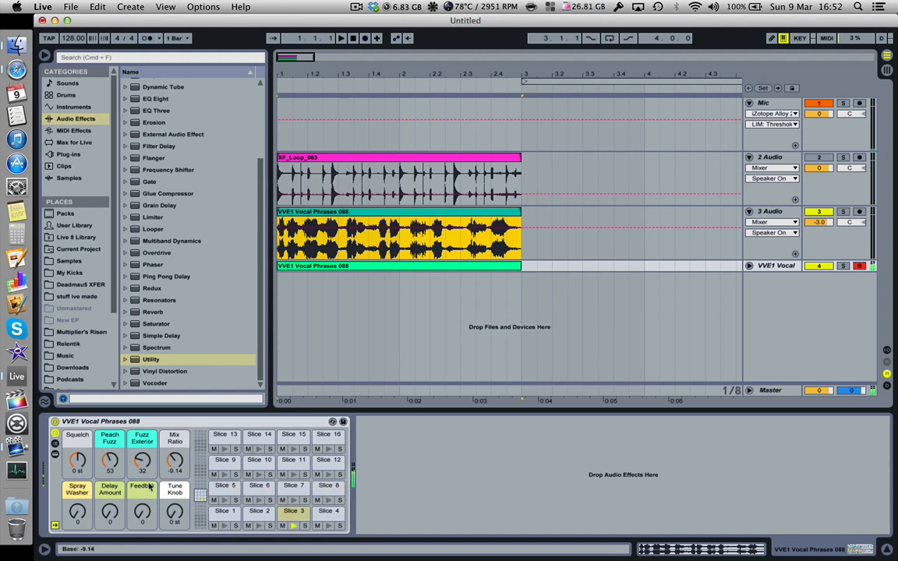
Step: Set the sliced vocal rack's Delay Amount to 38, Feedback to 64 and Spray Washer to about 10
mouse_move(77, 512)
mouse_down()
mouse_move(77, 475)
mouse_move(81, 514)
mouse_up()
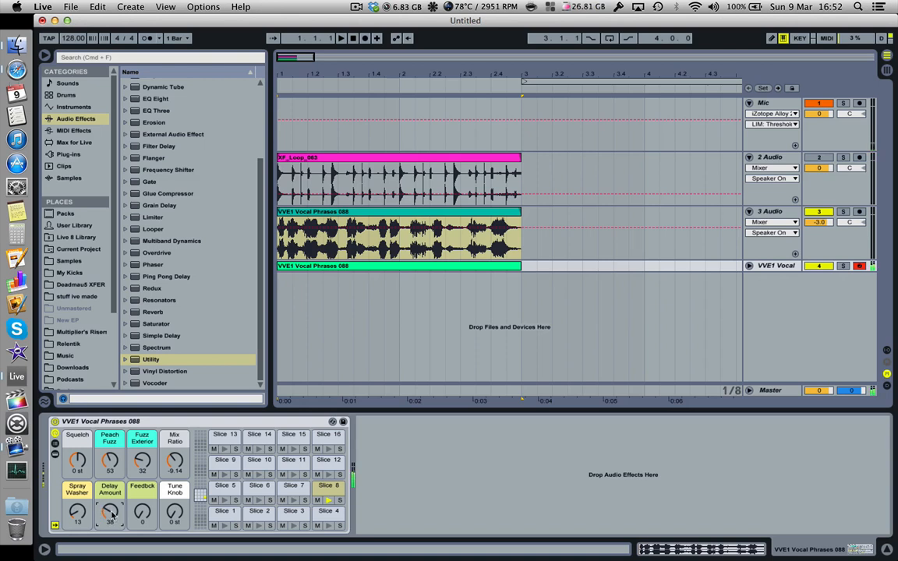
click(77, 512)
drag(142, 512, 142, 488)
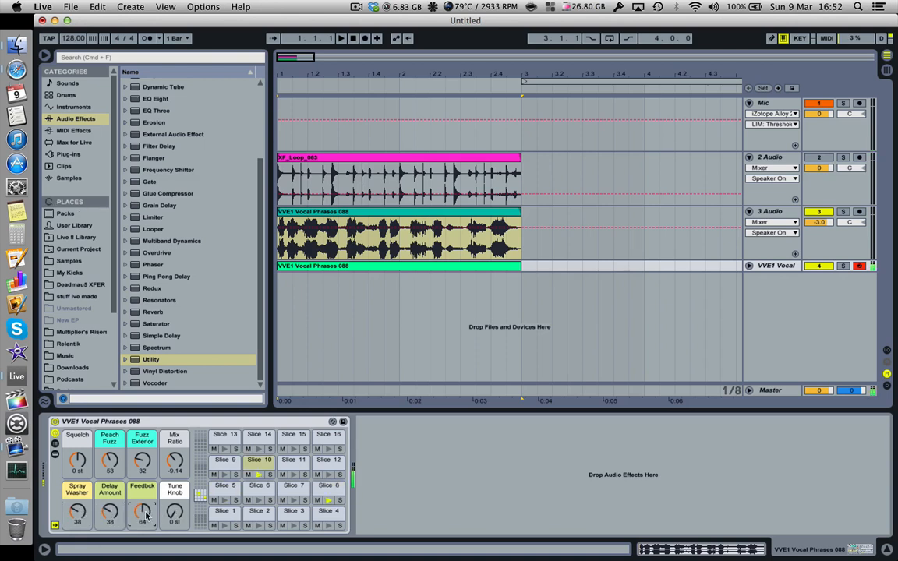
drag(79, 512, 79, 530)
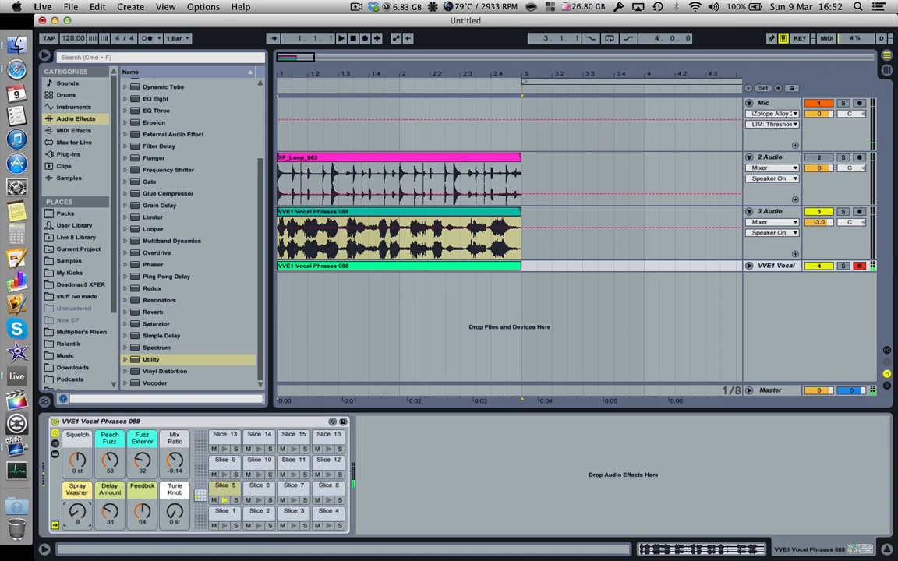
Step: Set the rack's Squelch to -13 st, Peach Fuzz to 58, Fuzz Exterior to 98 and Mix Ratio to 11.1
drag(78, 462, 114, 477)
key(Tab)
key(Tab)
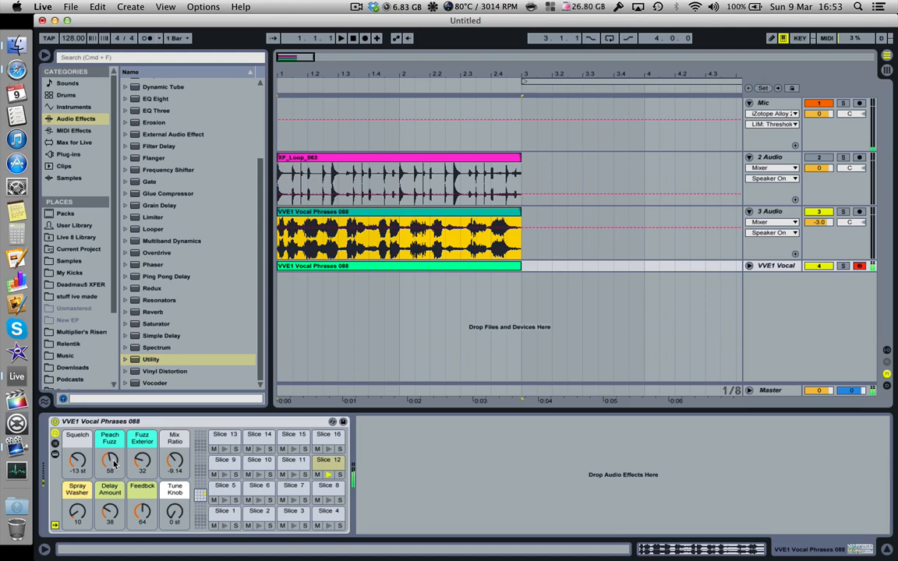
drag(142, 462, 142, 423)
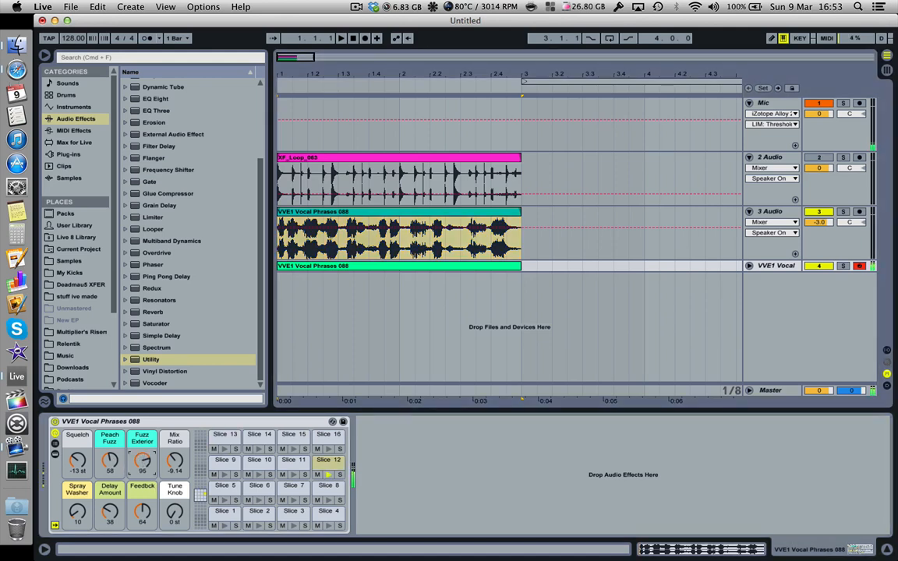
drag(173, 465, 173, 432)
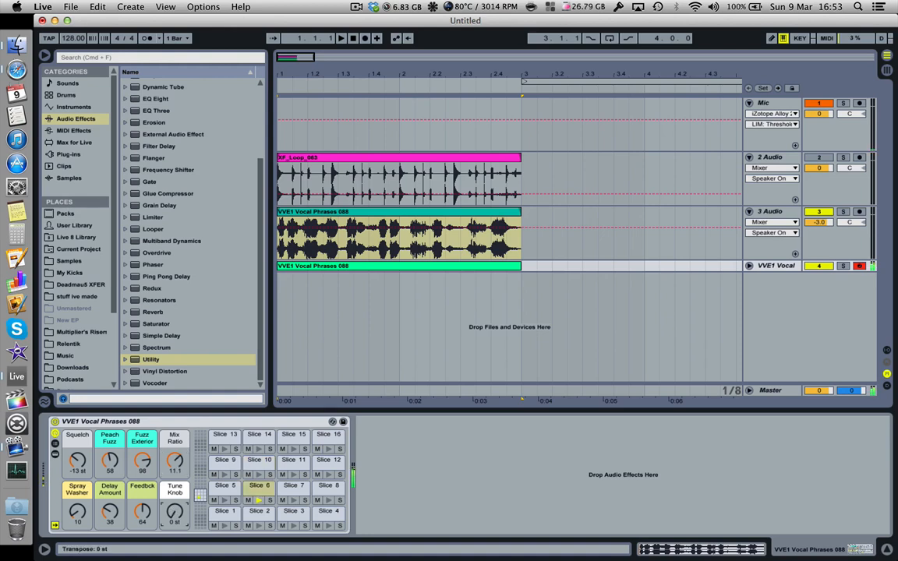
Step: Set Tune Knob to +3 st, Feedback to 88, Squelch to -26 st and Spray Washer to 27, checking the levels in Session View
drag(174, 511, 142, 508)
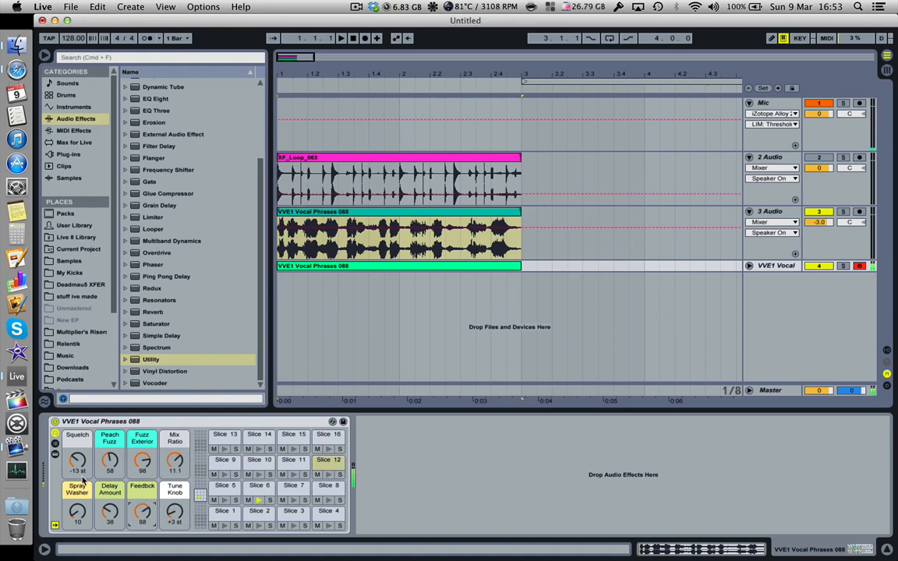
click(77, 461)
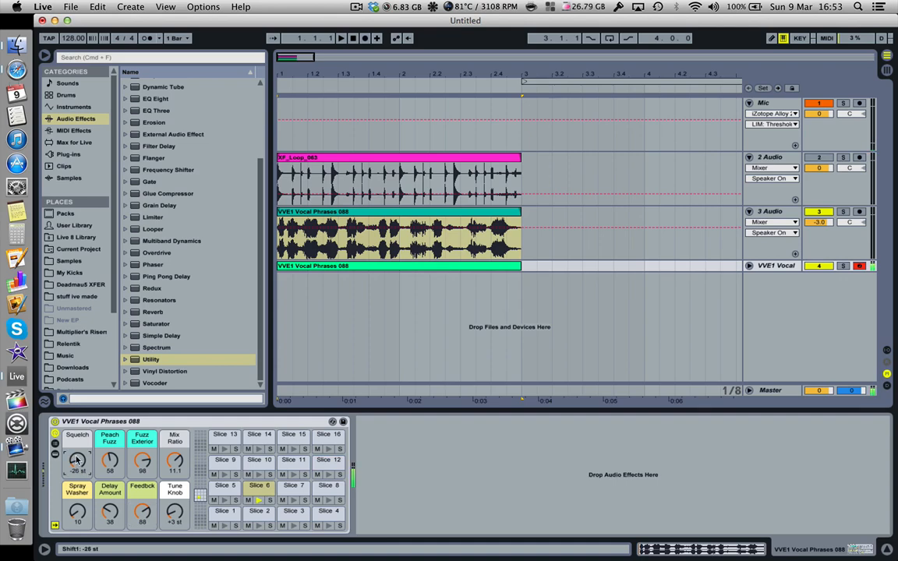
key(Tab)
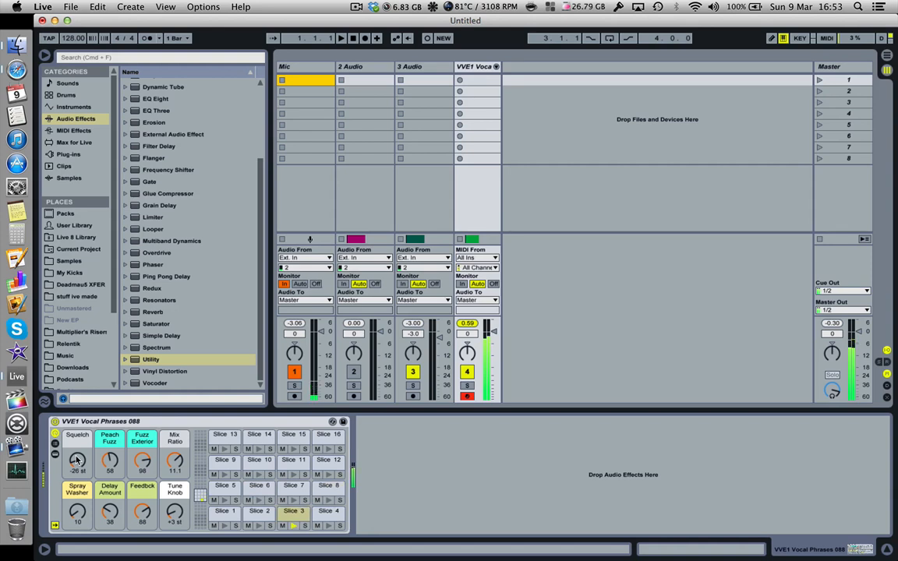
mouse_move(77, 513)
mouse_down()
mouse_move(77, 494)
mouse_move(77, 502)
mouse_up()
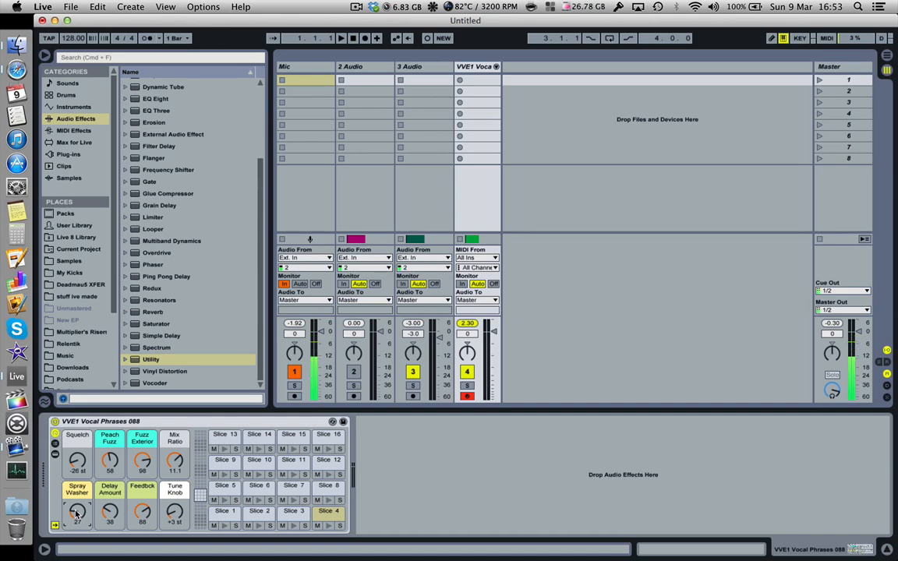
key(Tab)
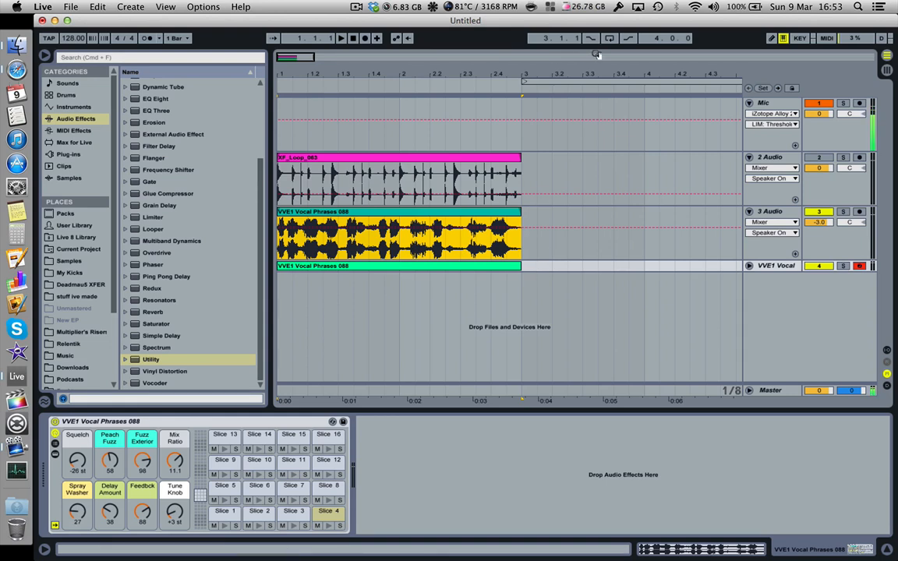
click(356, 7)
click(356, 7)
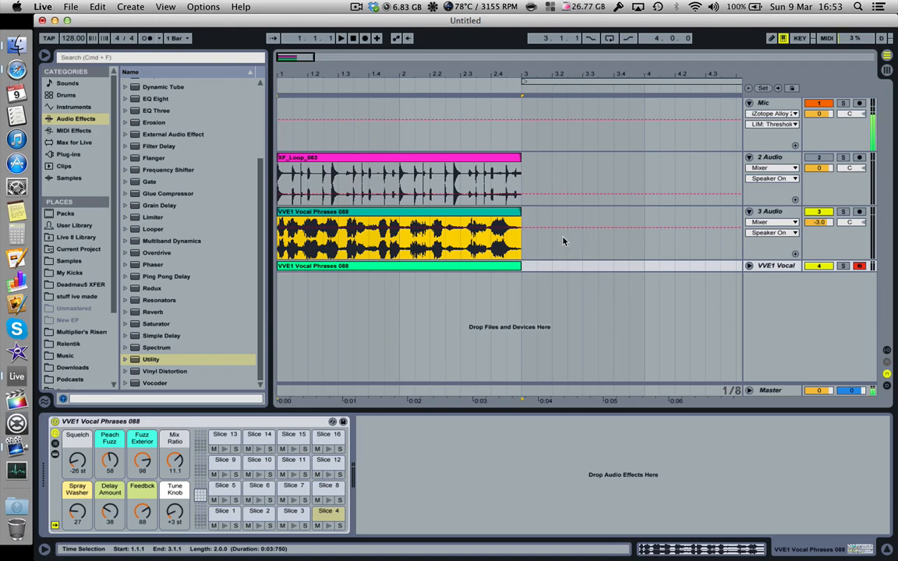
Step: Review the slicing presets offered for the VVE1 Vocal Phrases 088 audio clip, and leave without slicing it again
right_click(485, 211)
click(495, 396)
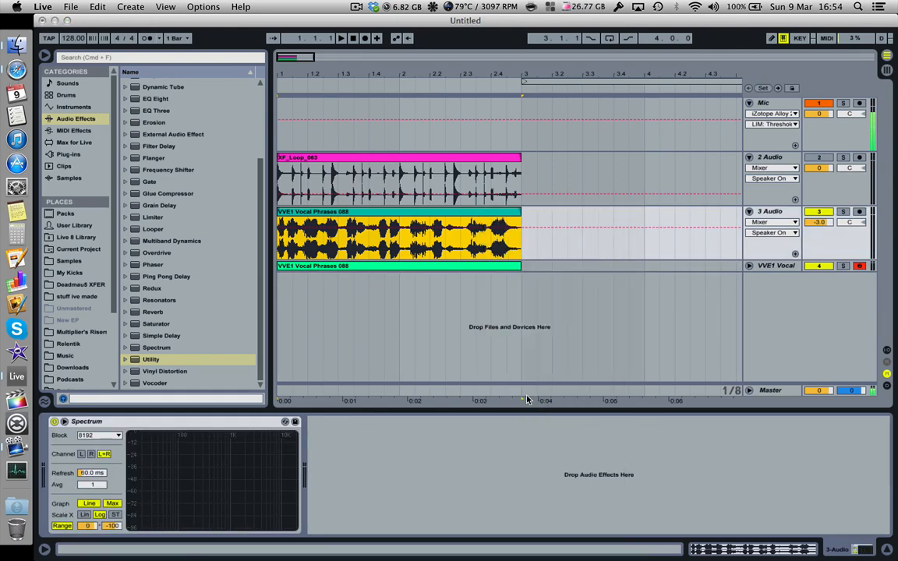
click(470, 294)
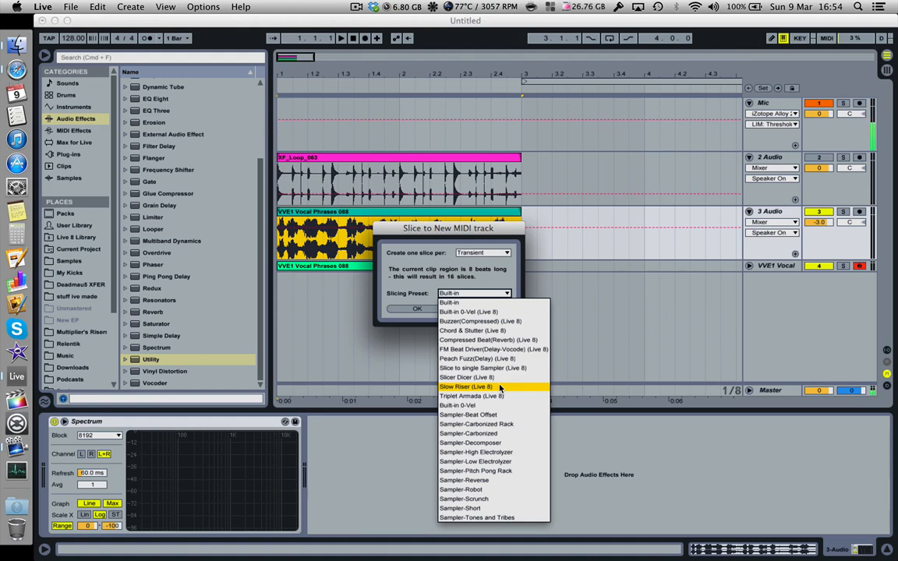
click(445, 302)
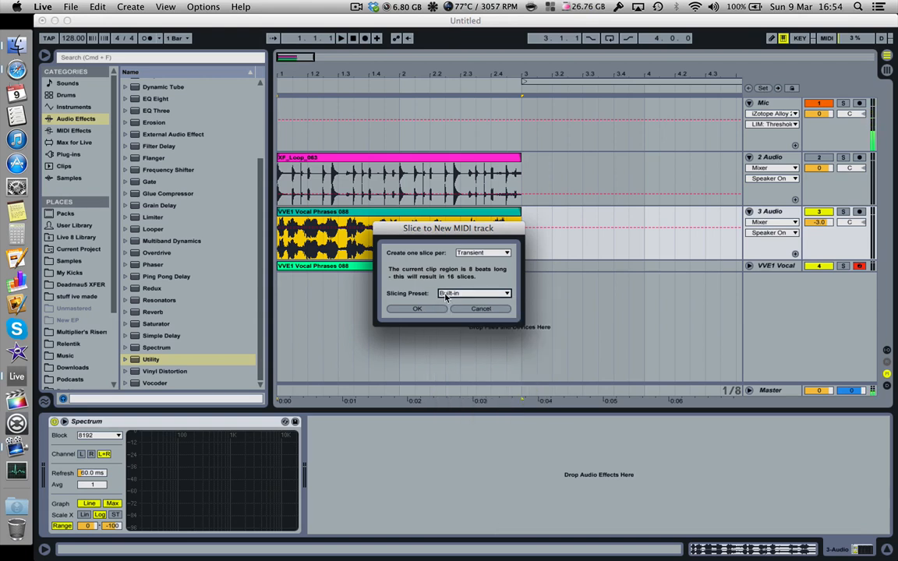
click(459, 311)
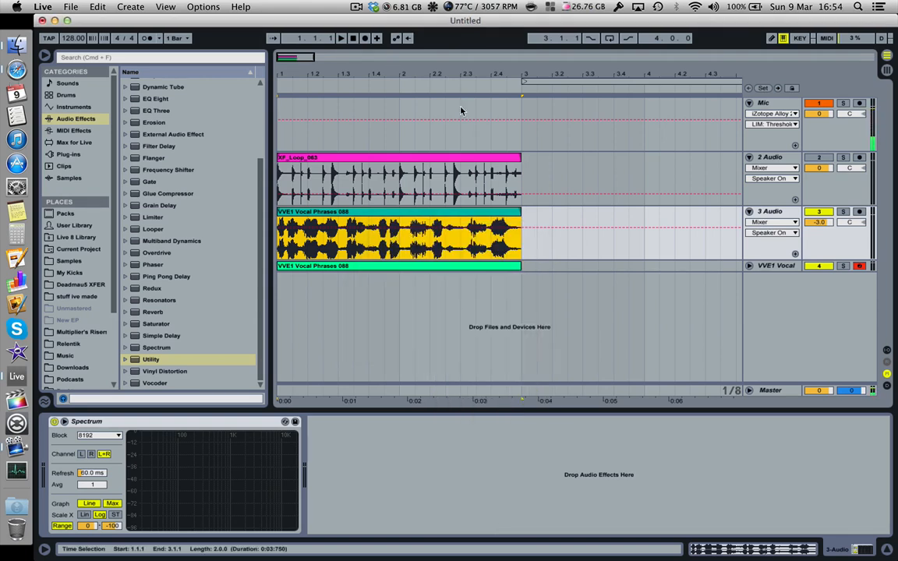
click(358, 7)
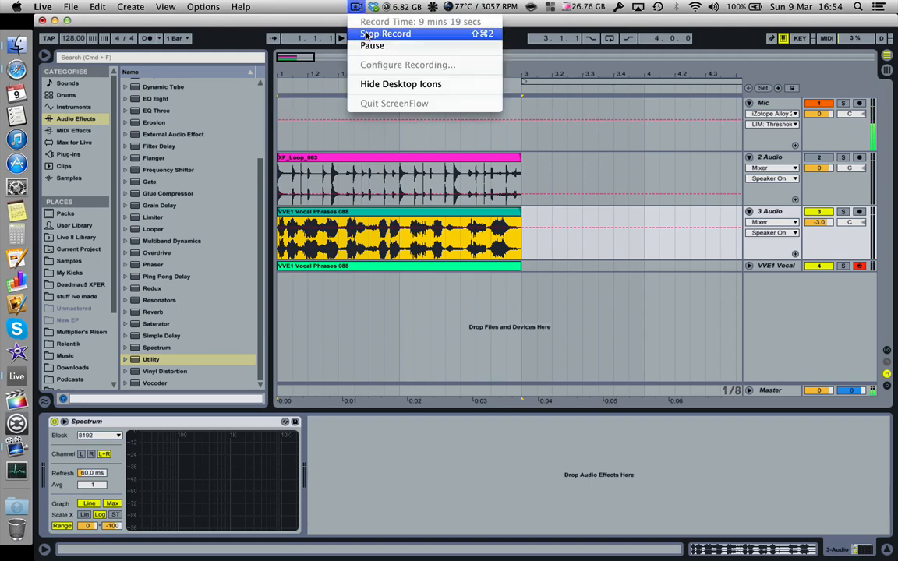